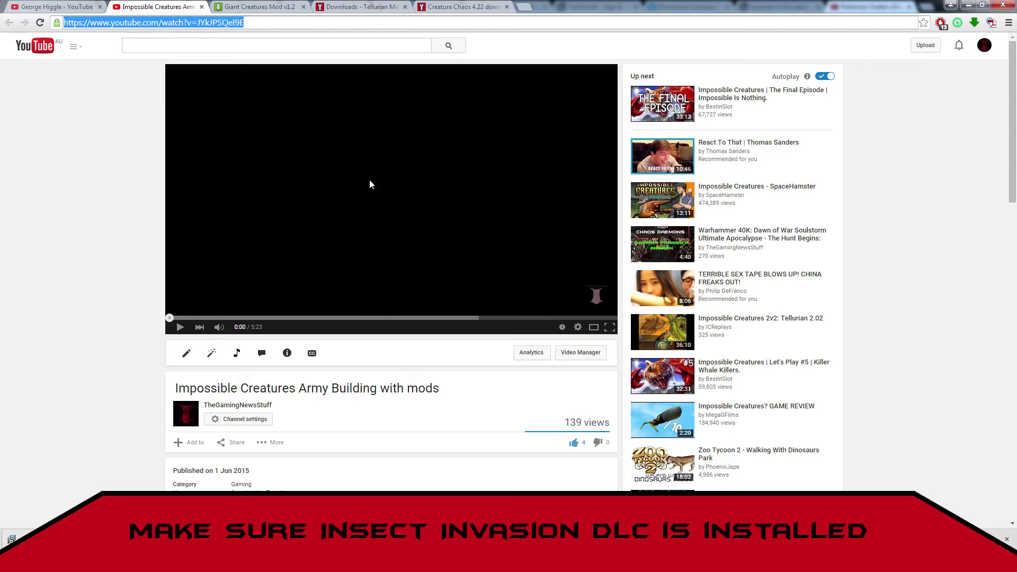
Play the Impossible Creatures army-building video at reduced volume, skip ahead in stages to about 3:50, and pause it
click(411, 185)
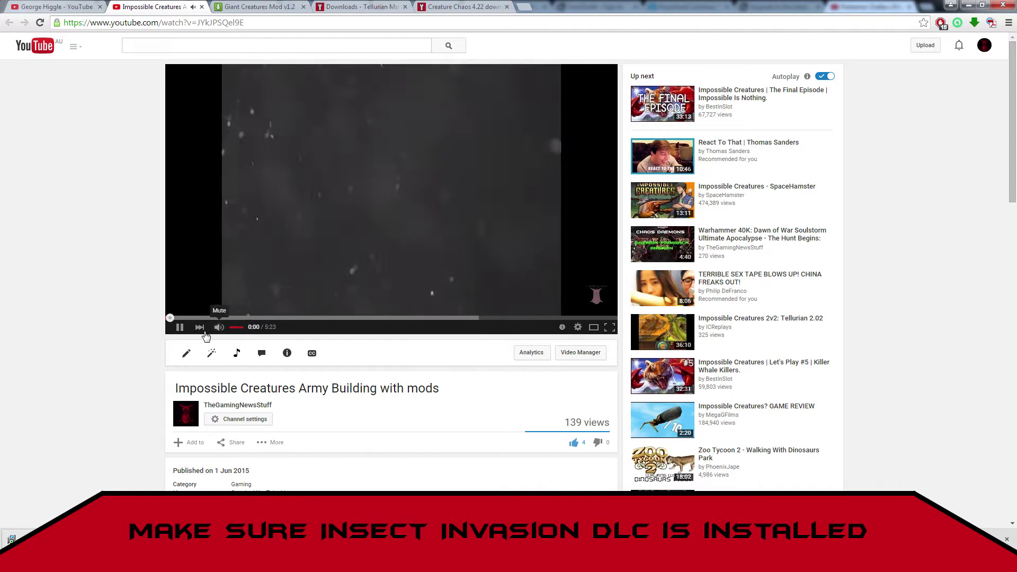
click(237, 327)
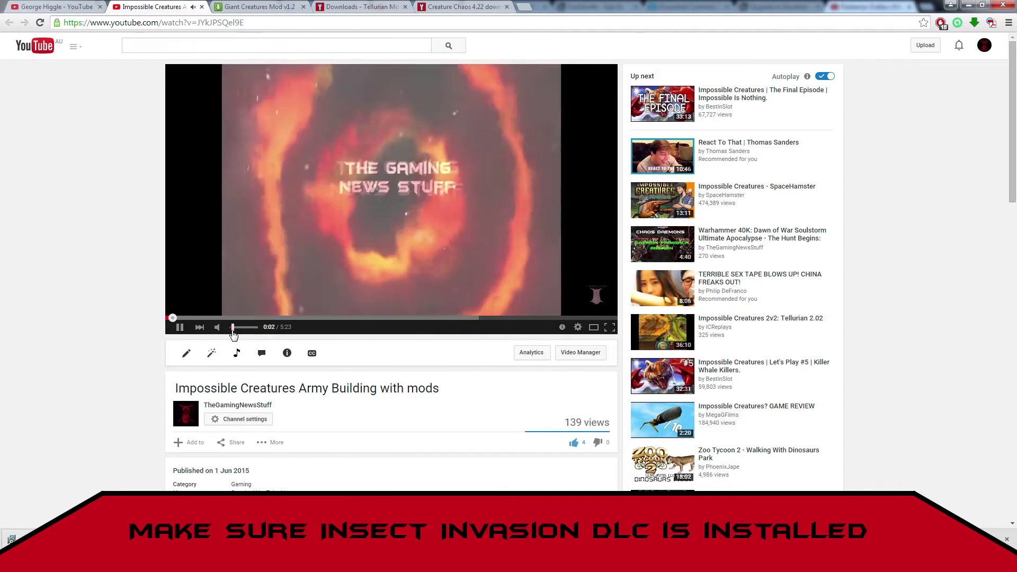
click(213, 319)
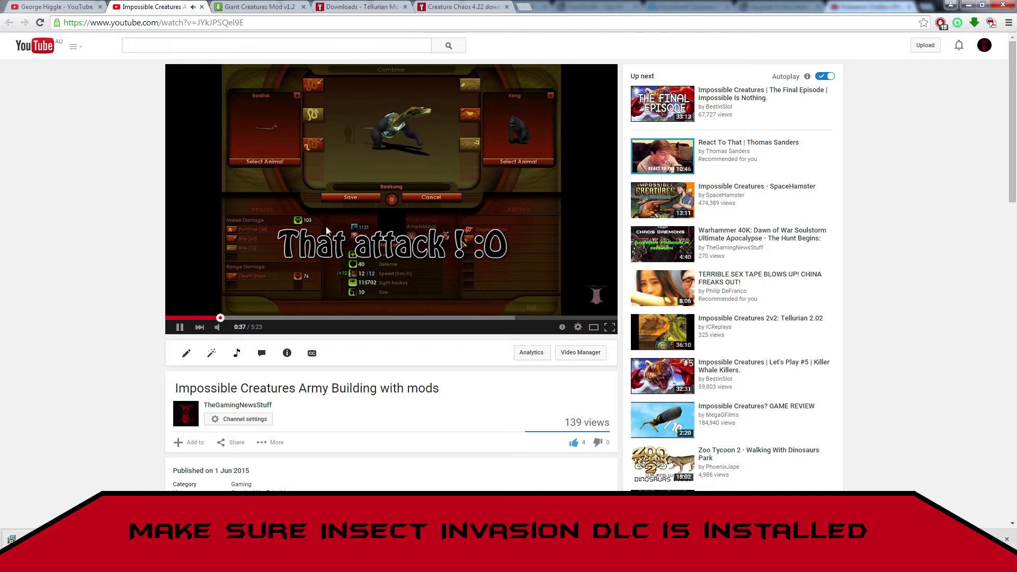
click(307, 315)
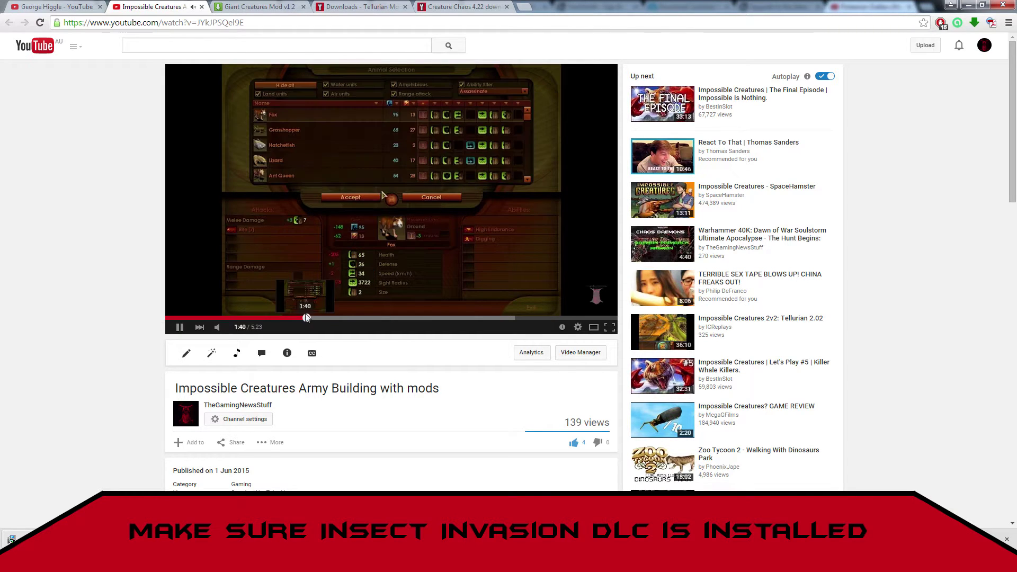
click(405, 318)
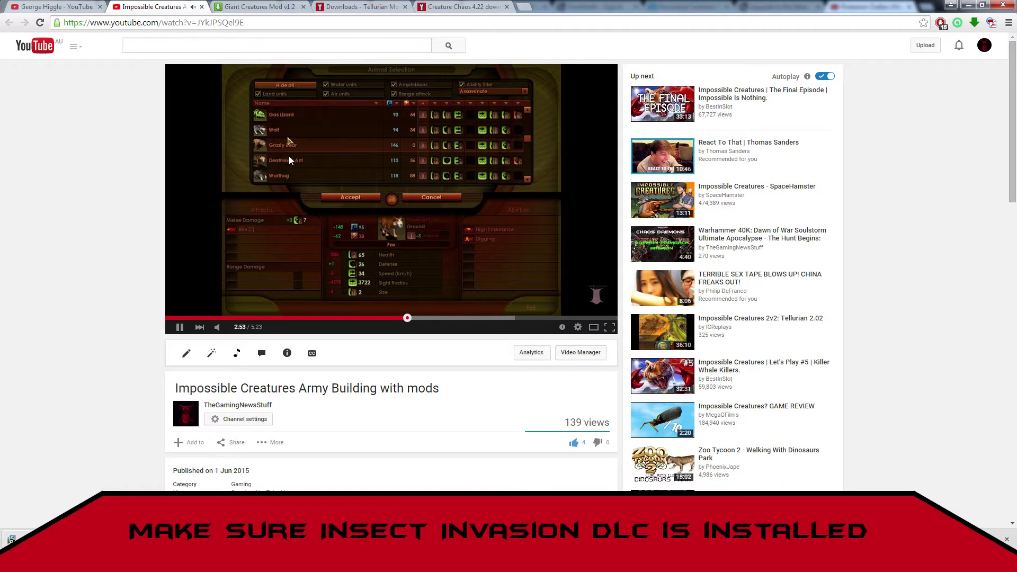
click(459, 318)
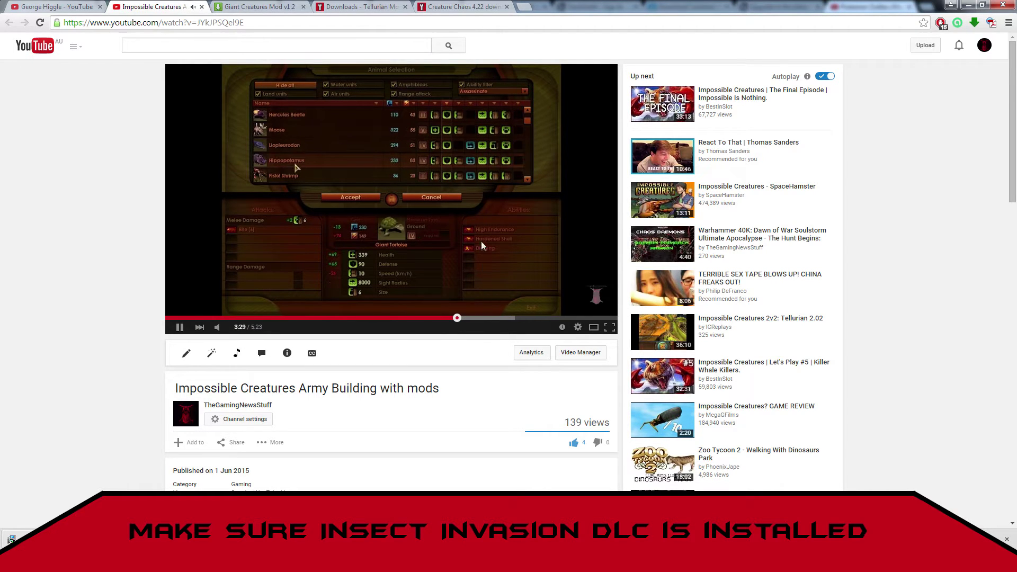
click(480, 318)
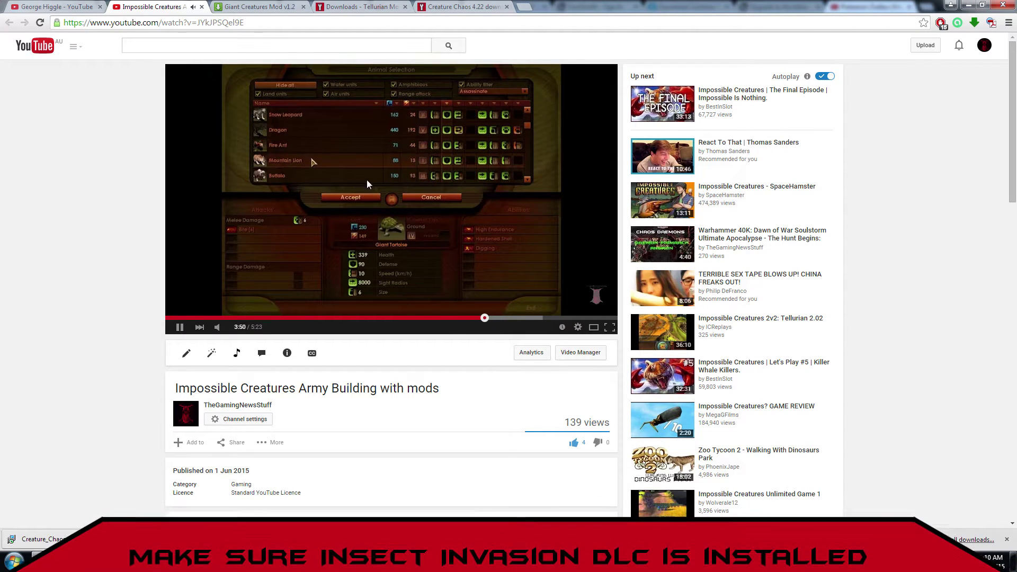
click(386, 165)
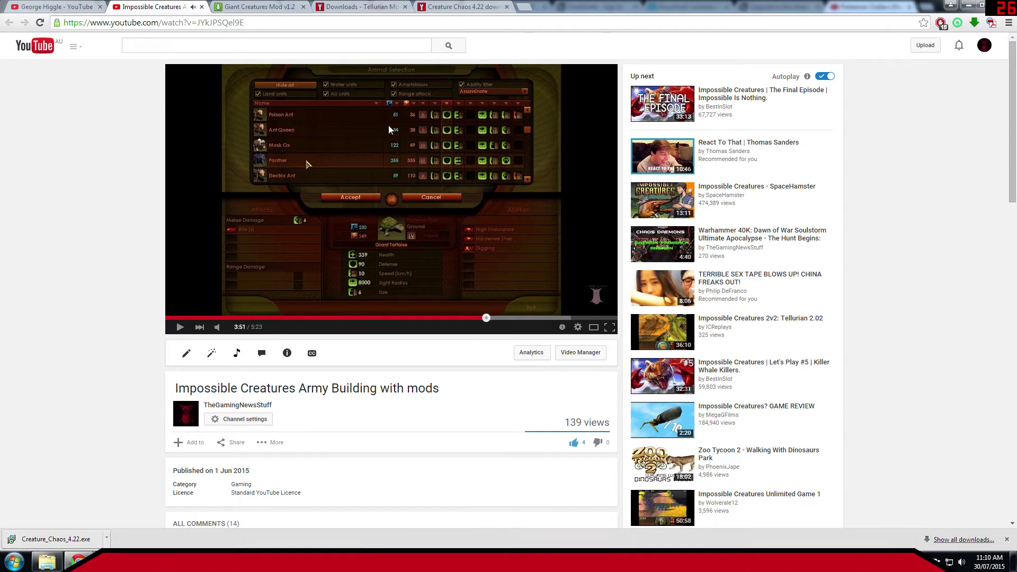
Review the Giant Creatures Mod v1.2 download page and the list of Tellurian releases on ModDB
click(274, 8)
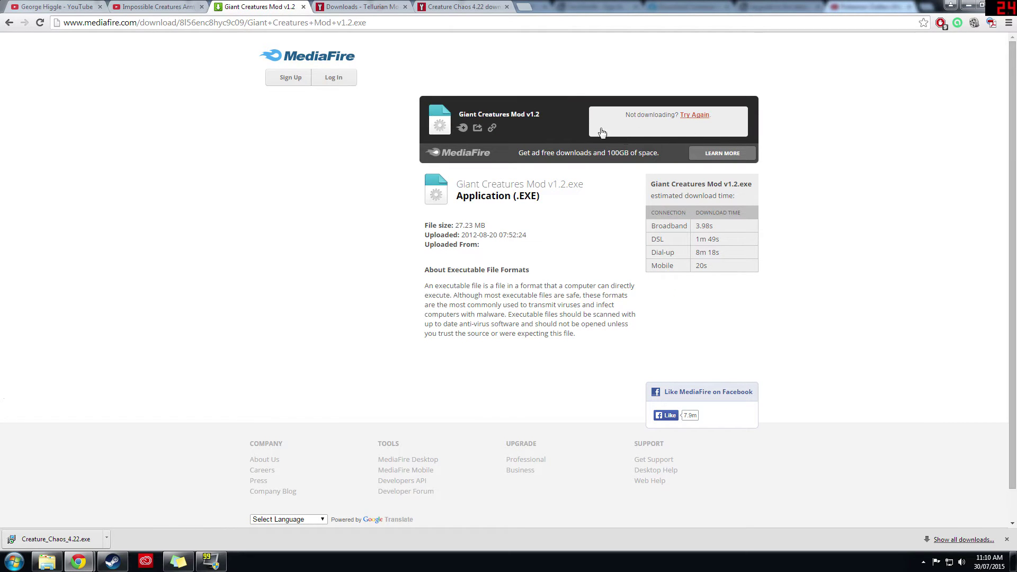
click(463, 128)
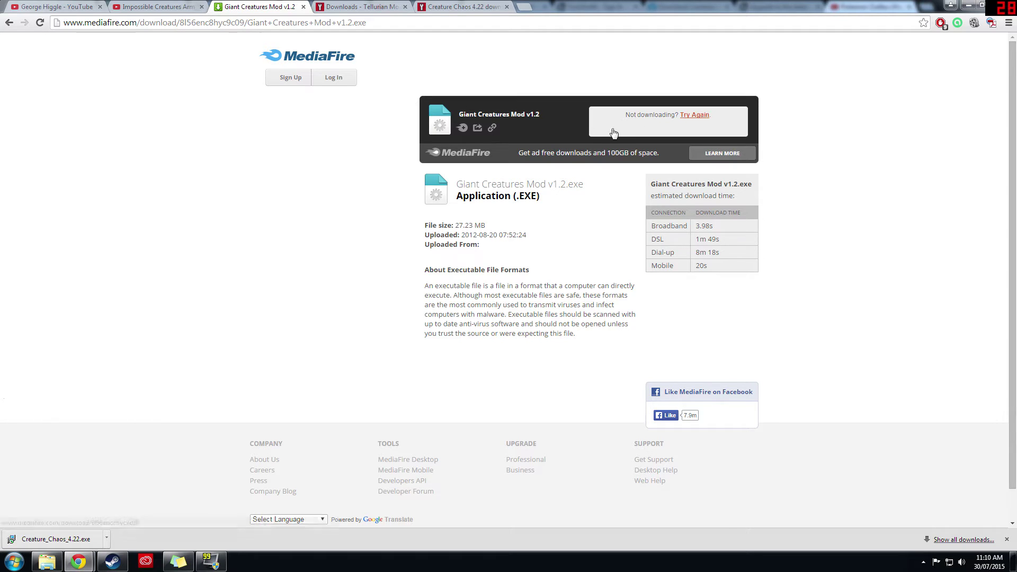
click(365, 6)
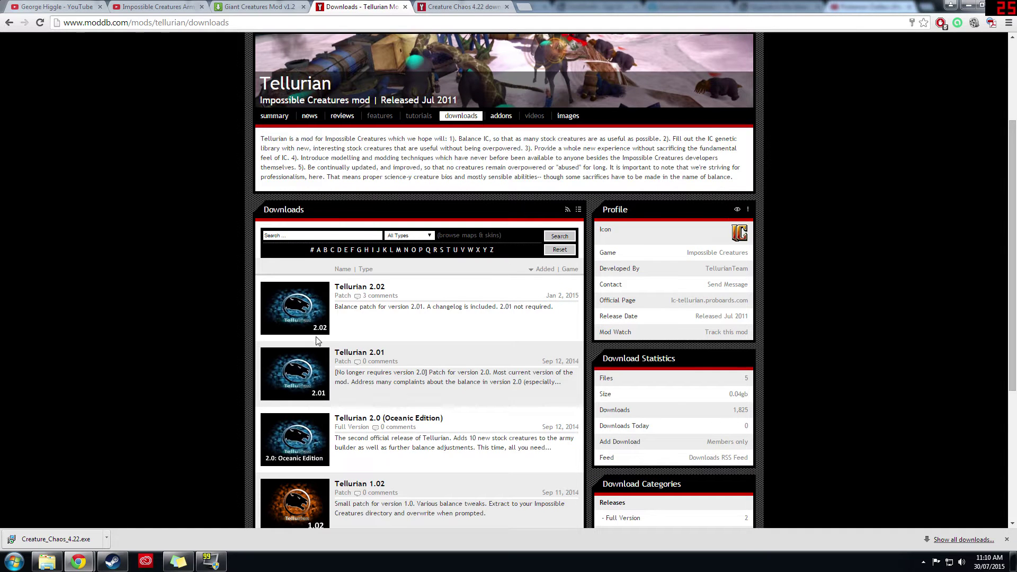
scroll(329, 331, up, 3)
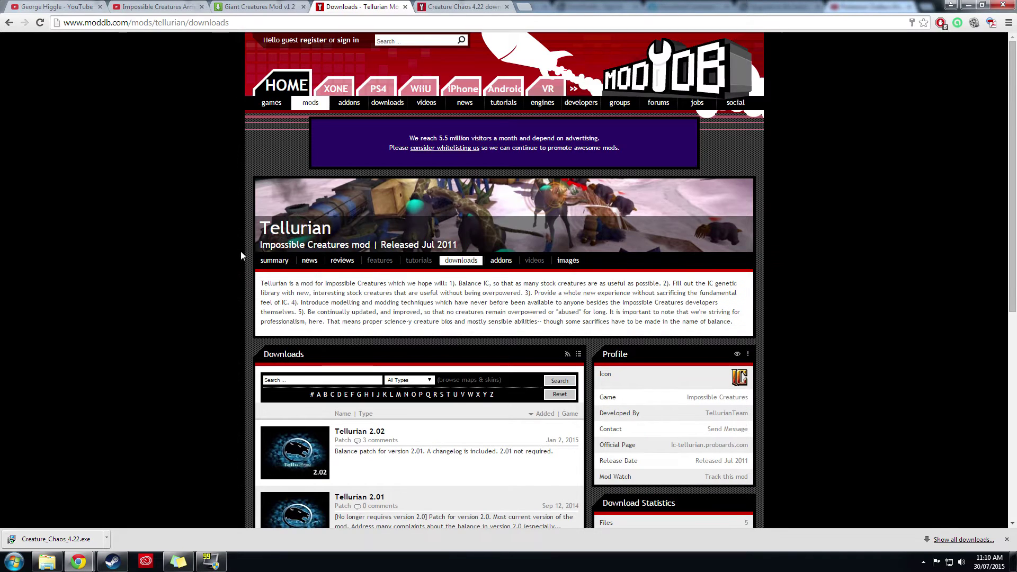
scroll(356, 286, down, 5)
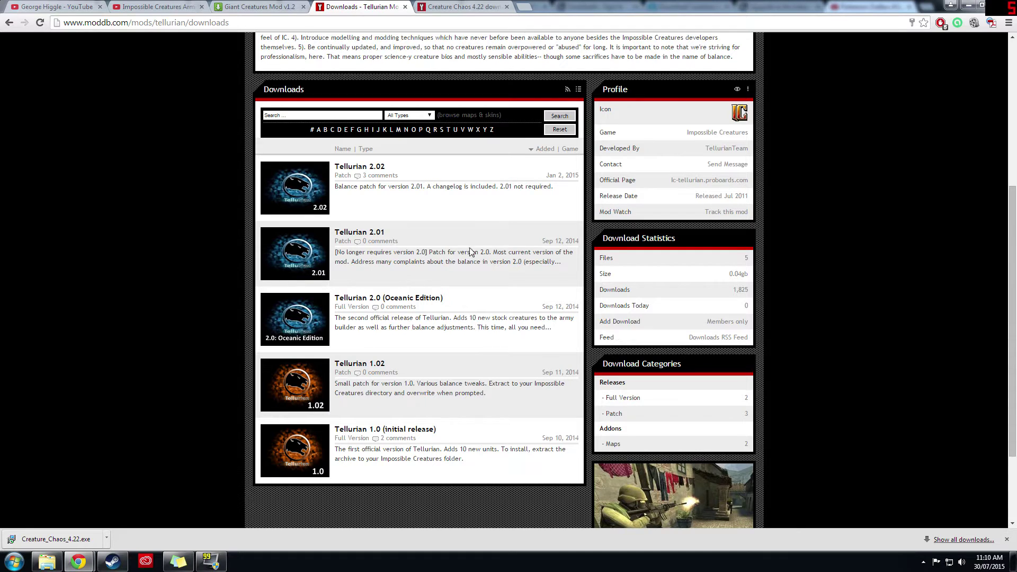
Dismiss the download popup on the Creature Chaos 4.22 page and examine the mod's description and installation requirements
click(454, 6)
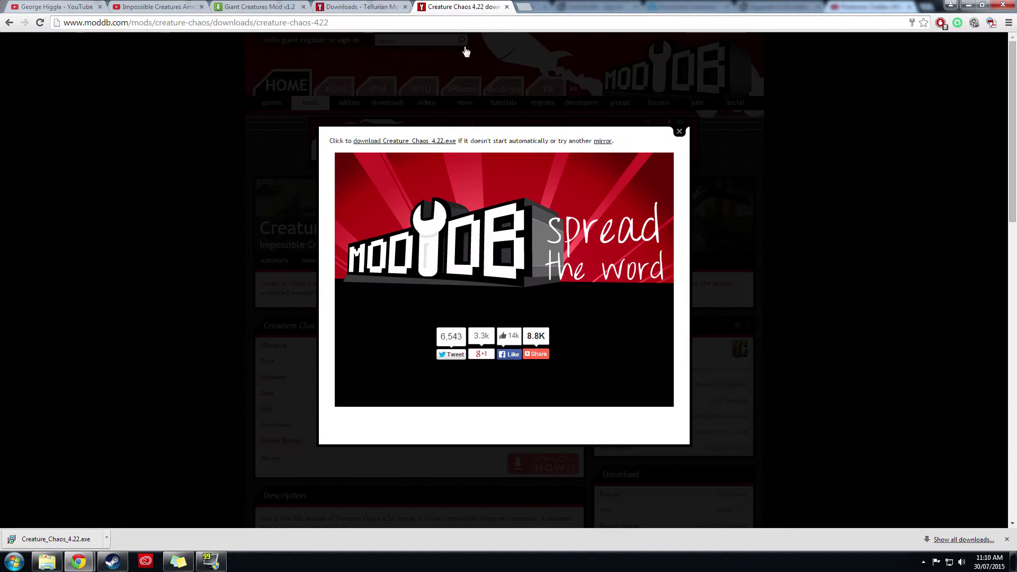
click(680, 131)
scroll(378, 297, down, 10)
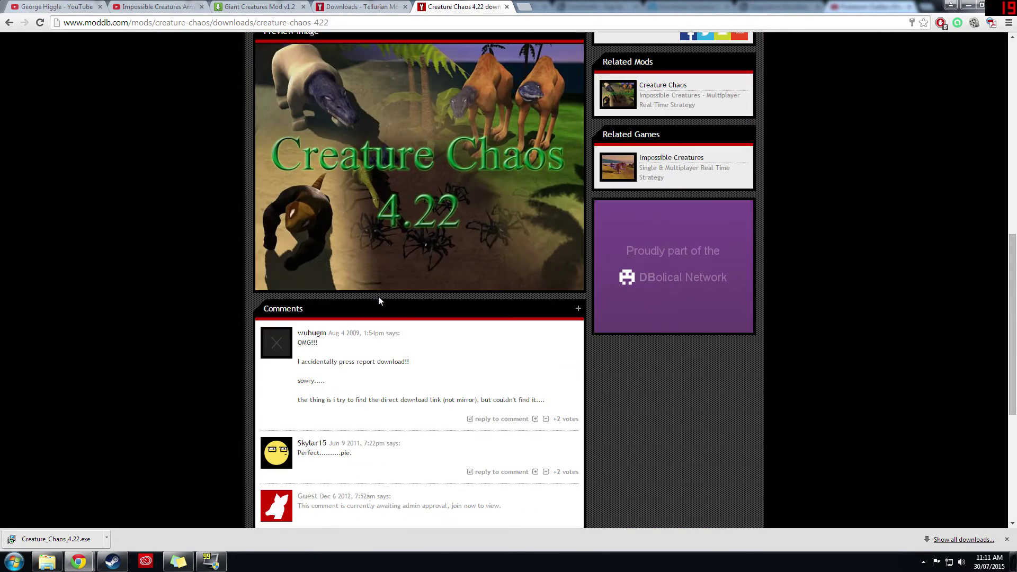
scroll(378, 300, down, 5)
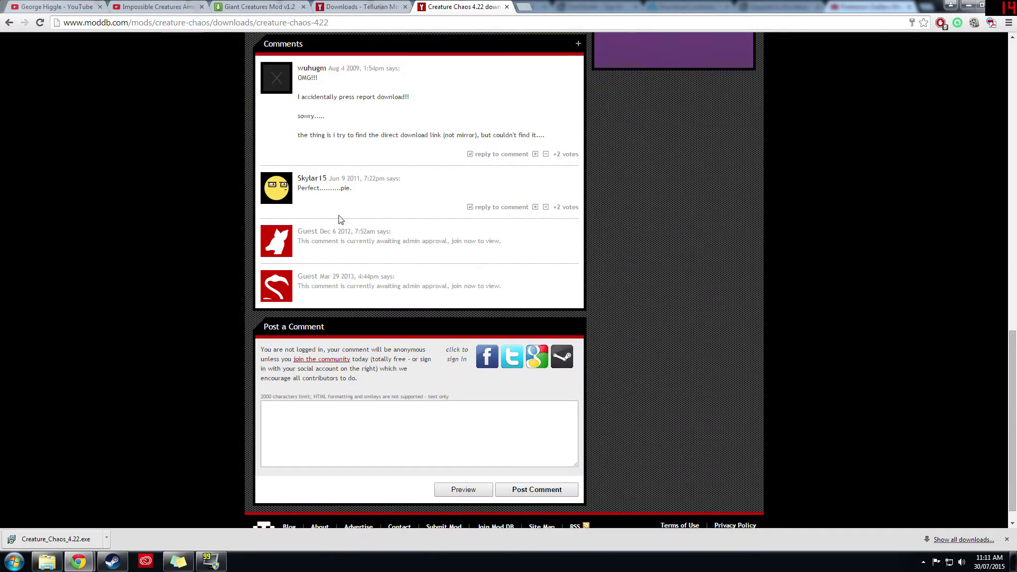
scroll(358, 226, up, 5)
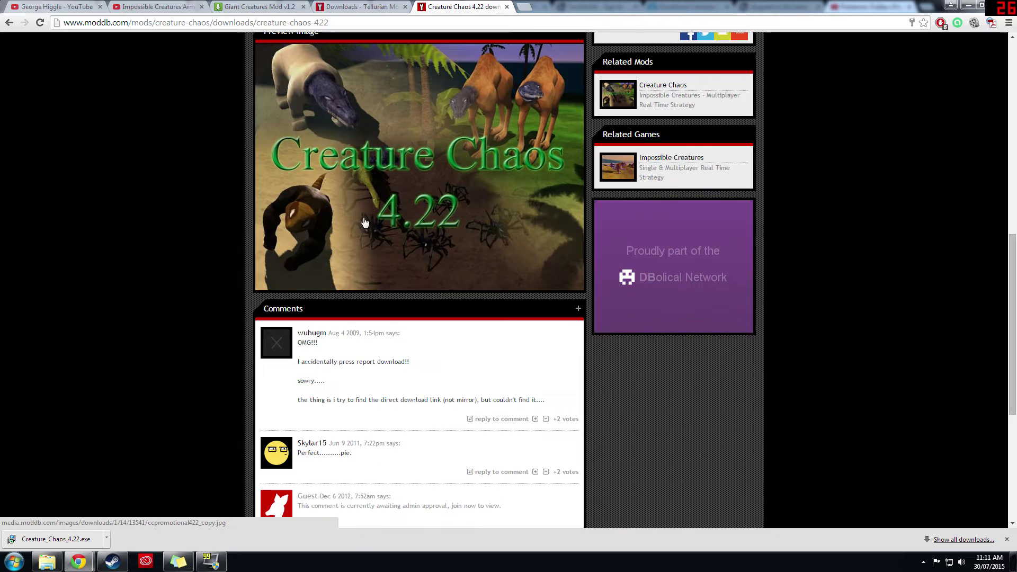
scroll(344, 247, up, 3)
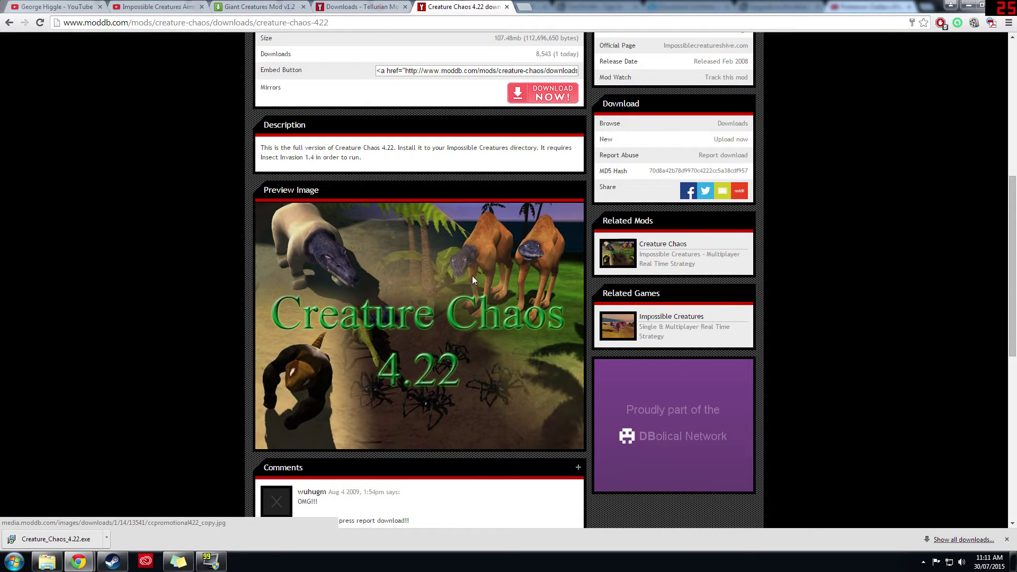
scroll(473, 280, up, 5)
scroll(372, 275, down, 5)
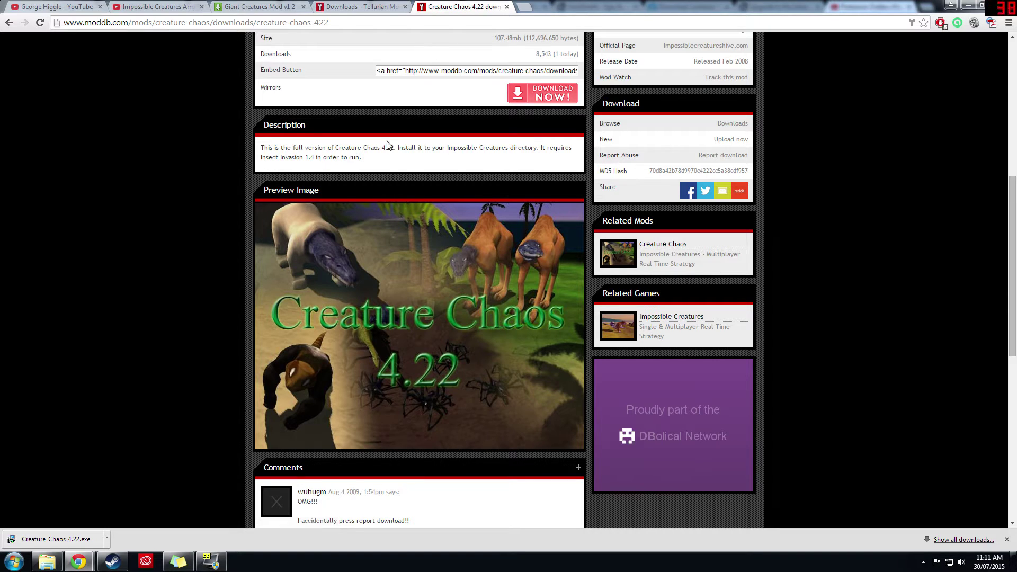
Run the Creature_Chaos_4.22 installer from the IC Mods folder, allow it to start, and choose English as the setup language
click(53, 565)
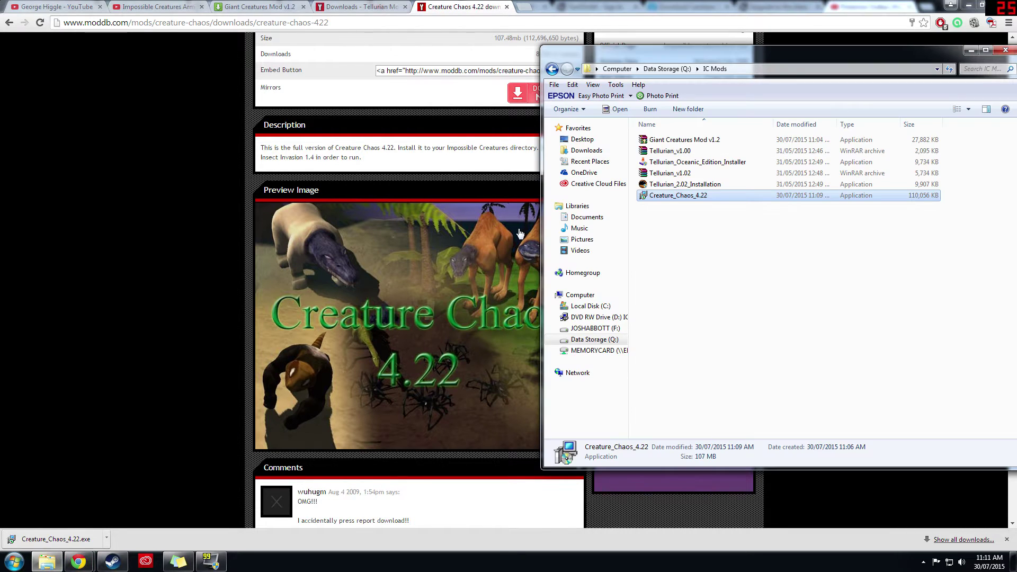
double_click(699, 196)
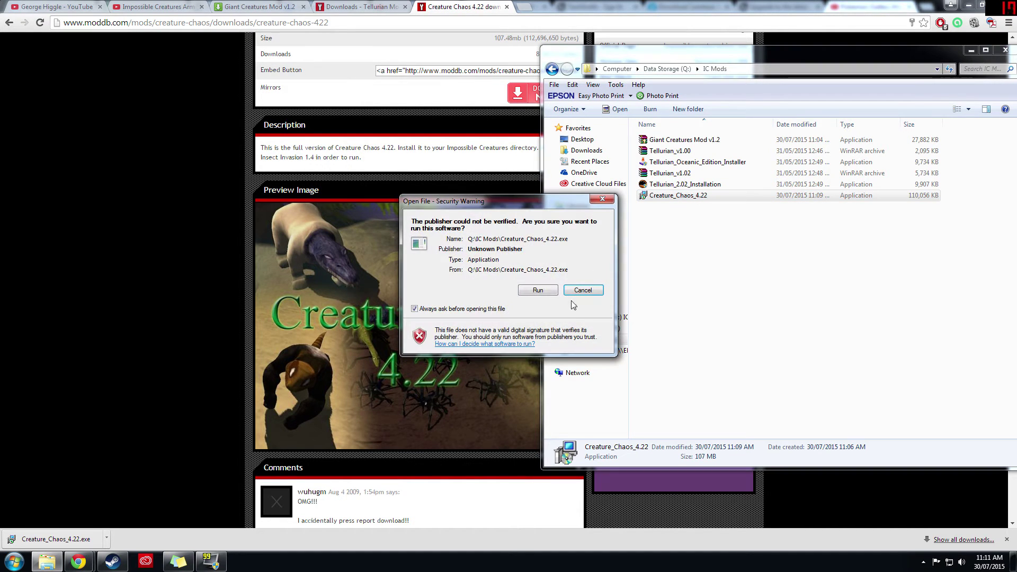
click(539, 291)
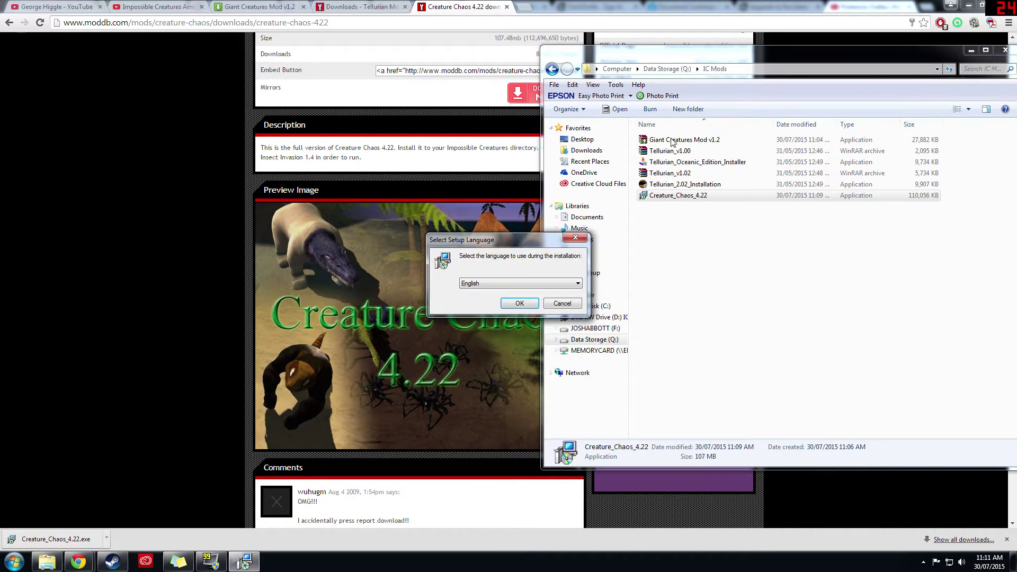
click(521, 285)
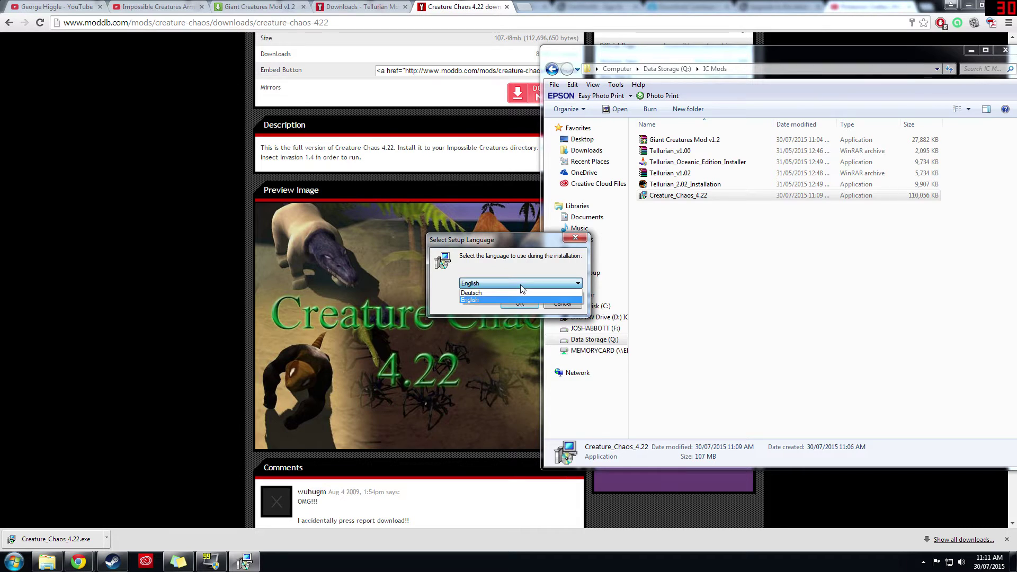
click(523, 294)
click(533, 306)
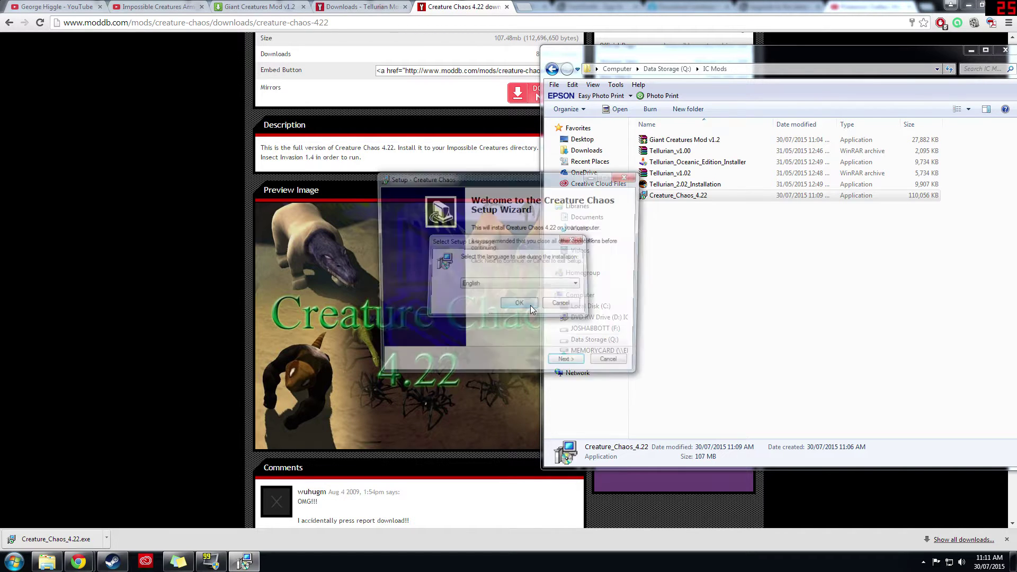
Continue past the setup wizard's welcome page and accept the Creature Chaos license agreement
click(569, 365)
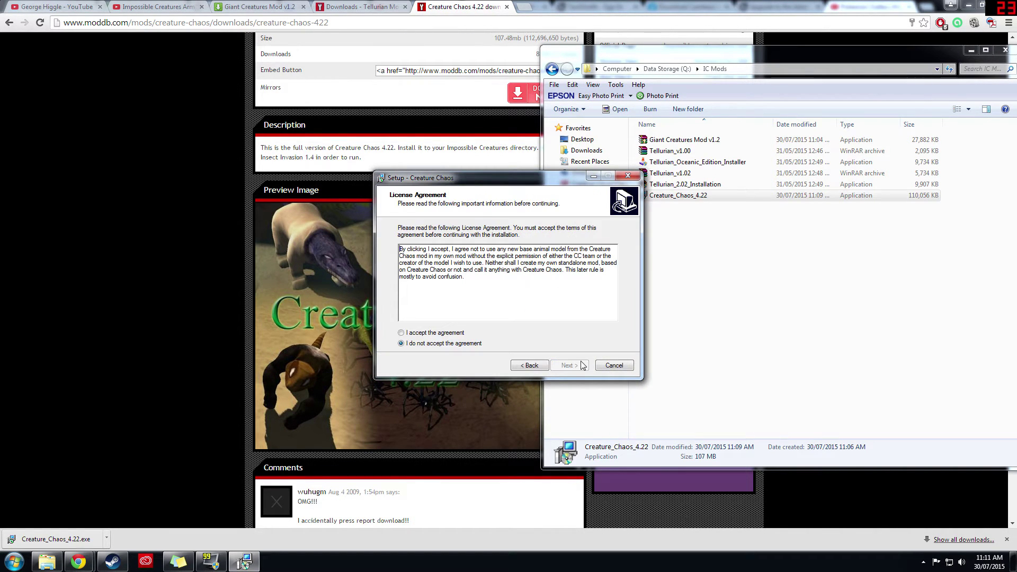
click(443, 334)
click(567, 367)
Set the install destination to the Impossible Creatures folder under Program Files (x86)\Microsoft Games on the Q: drive
click(598, 265)
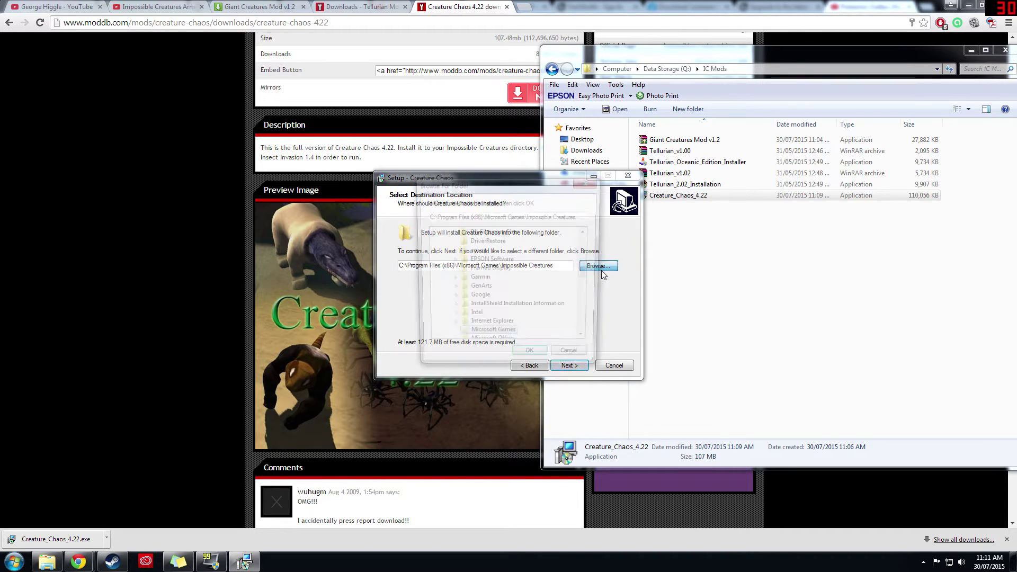
drag(587, 271, 586, 229)
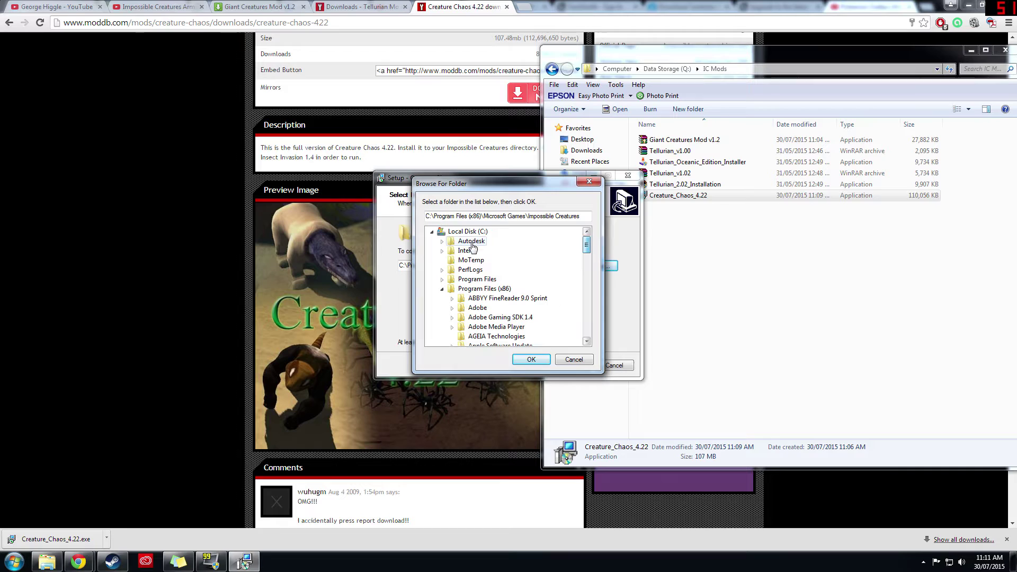
click(433, 232)
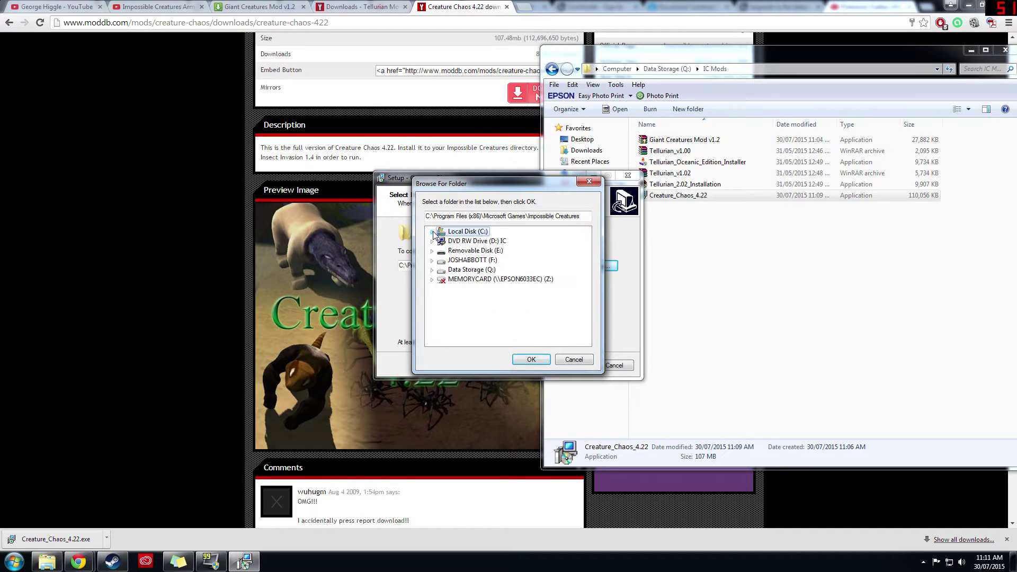
click(433, 270)
scroll(466, 304, down, 2)
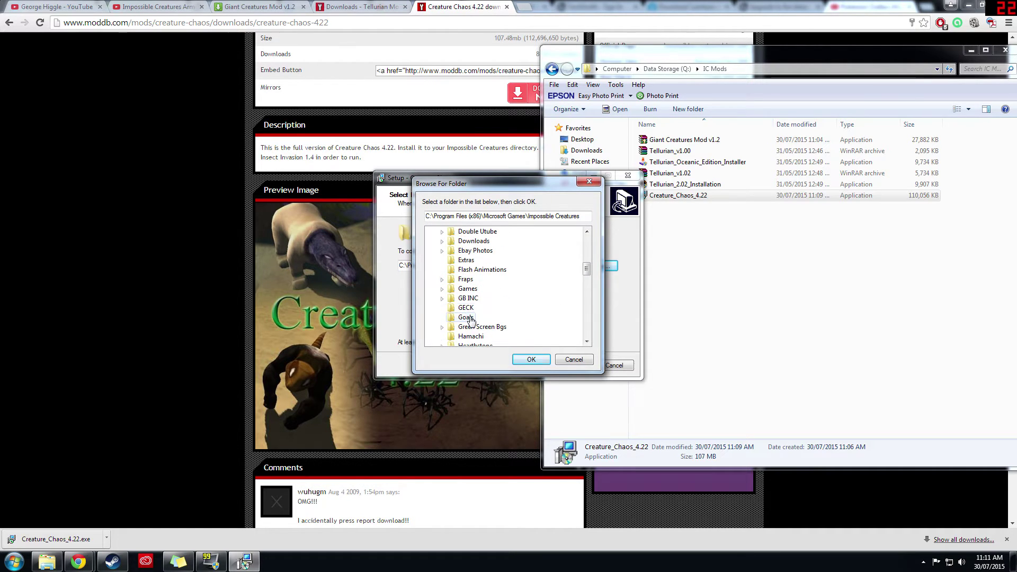
scroll(469, 298, up, 2)
scroll(470, 296, down, 10)
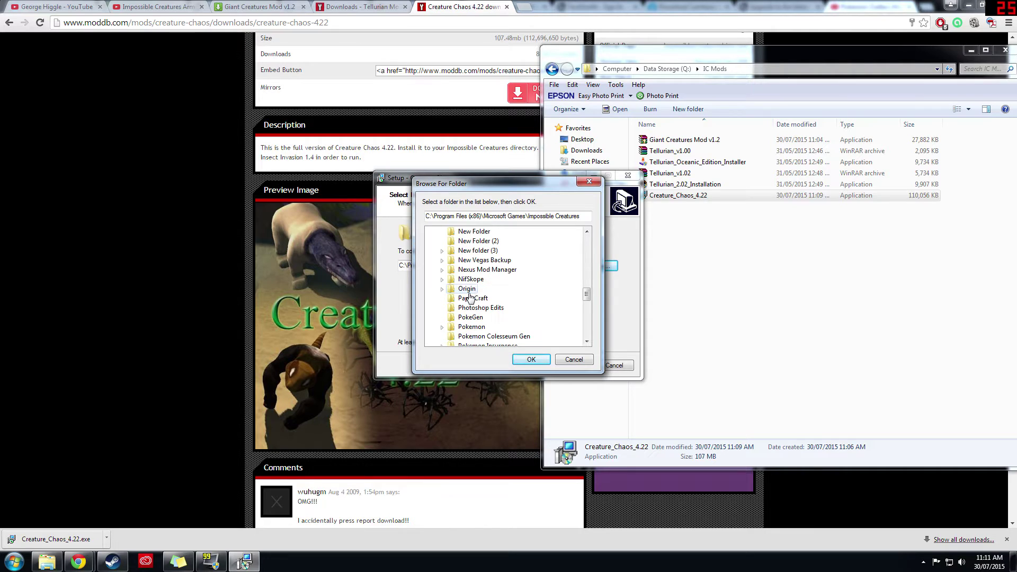
scroll(469, 297, down, 4)
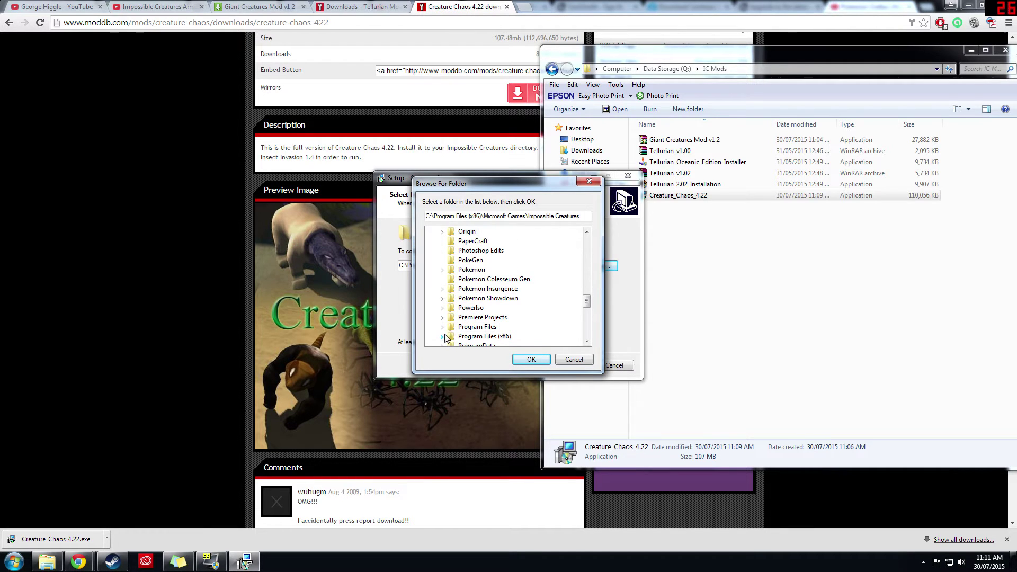
scroll(476, 311, down, 2)
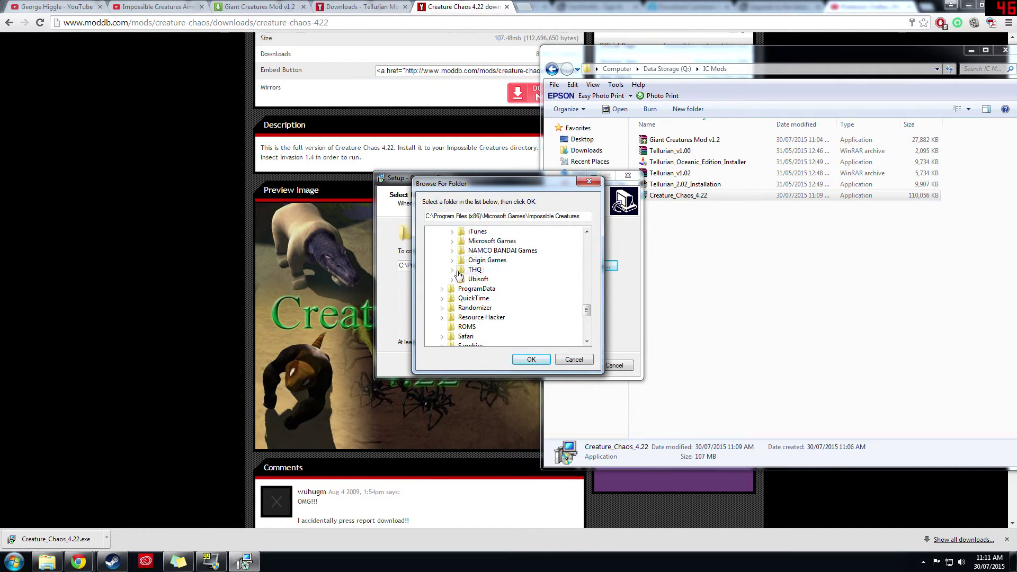
click(453, 242)
click(462, 250)
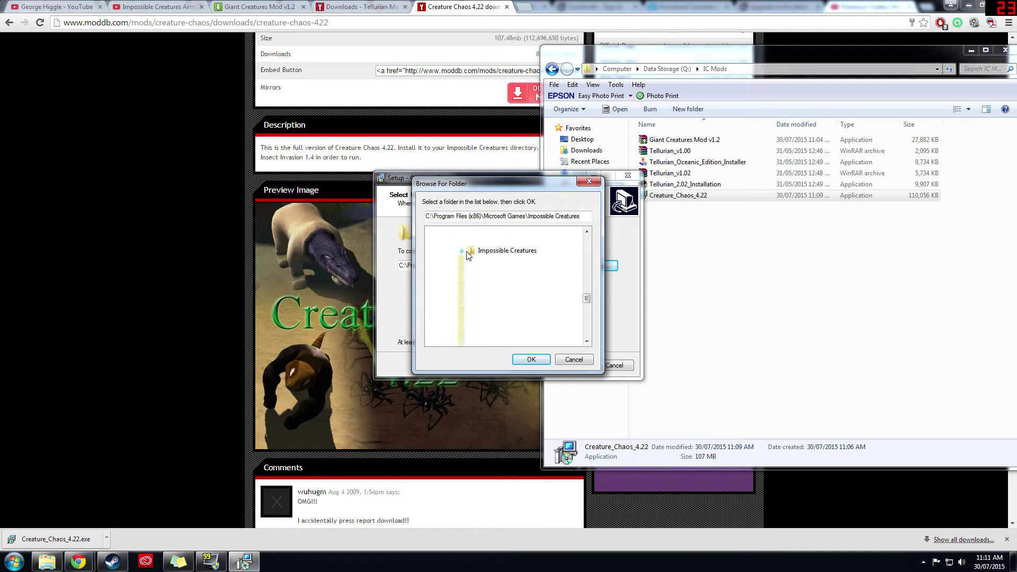
click(498, 234)
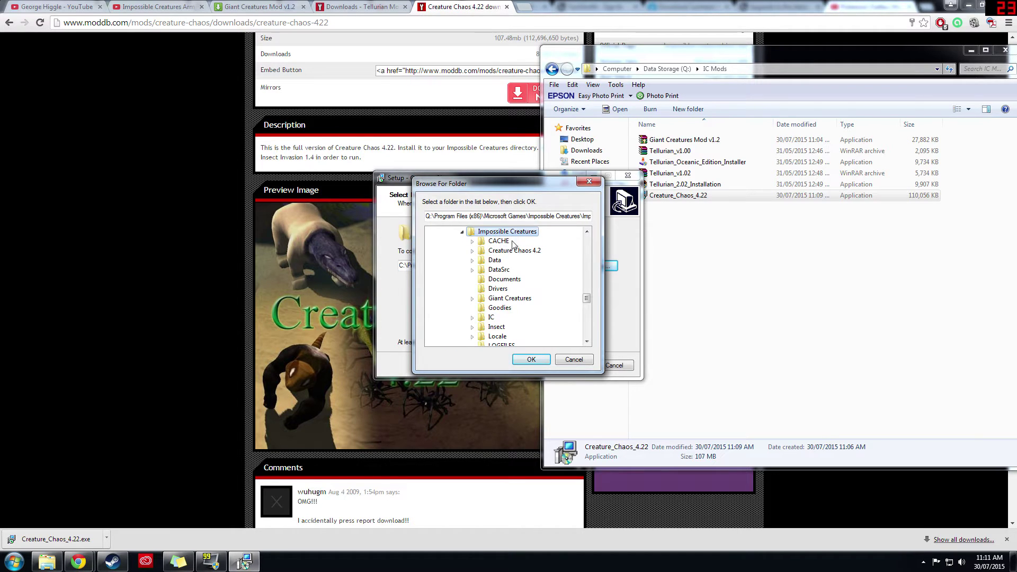
click(530, 360)
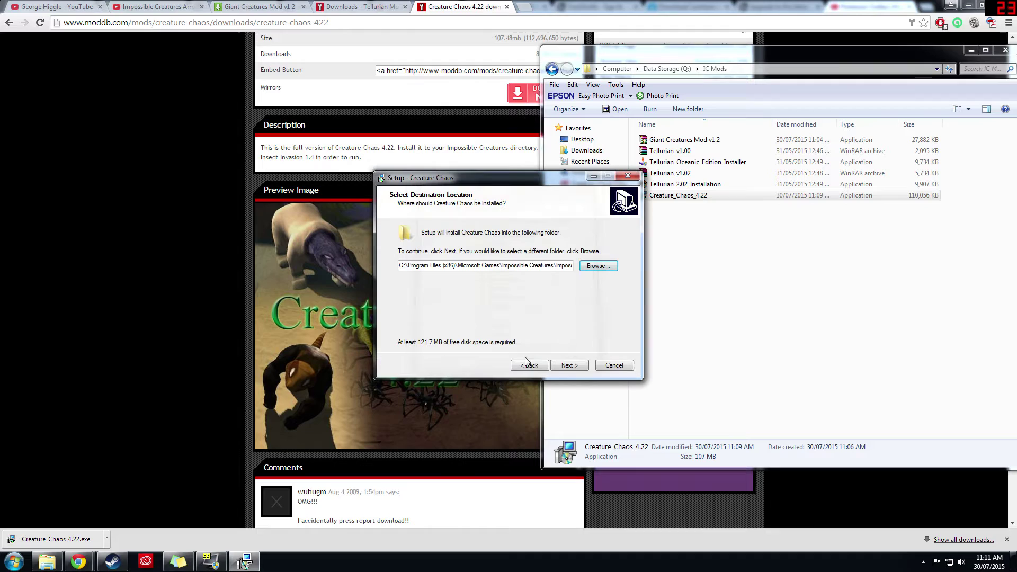
Install Creature Chaos with the Creature Chaos Start Menu folder and no desktop icon, and finish the setup wizard
click(573, 369)
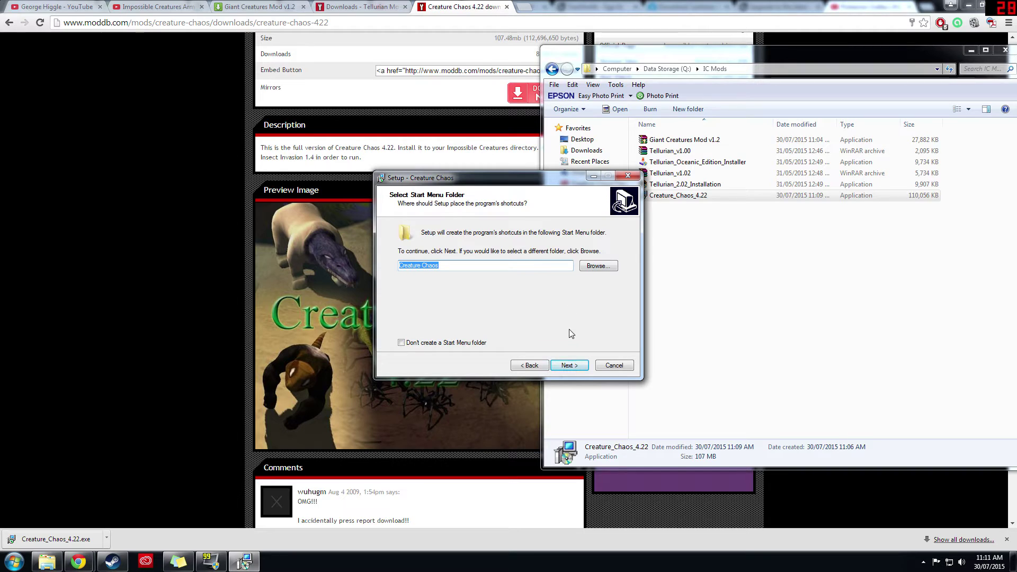
click(568, 367)
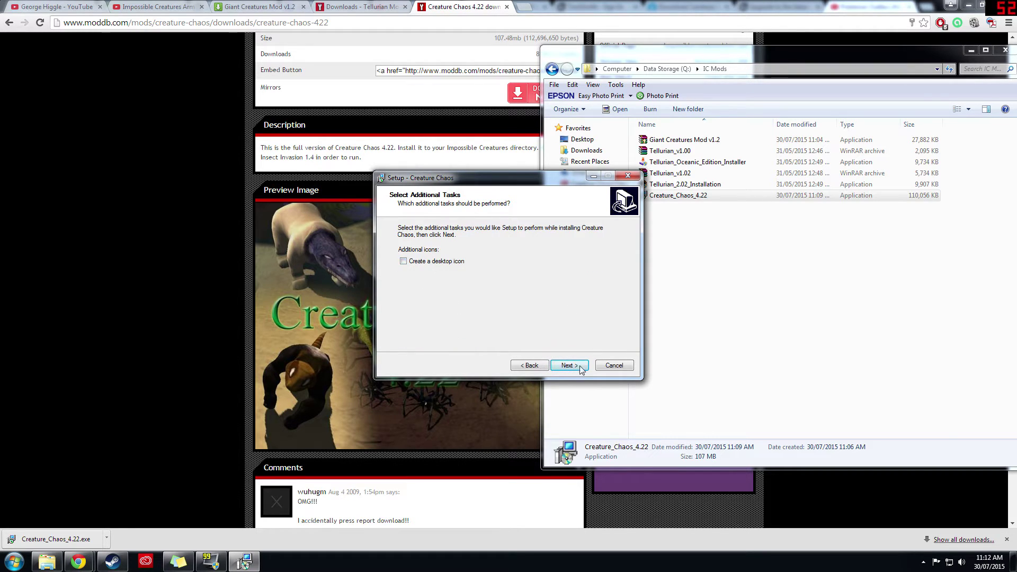
click(577, 367)
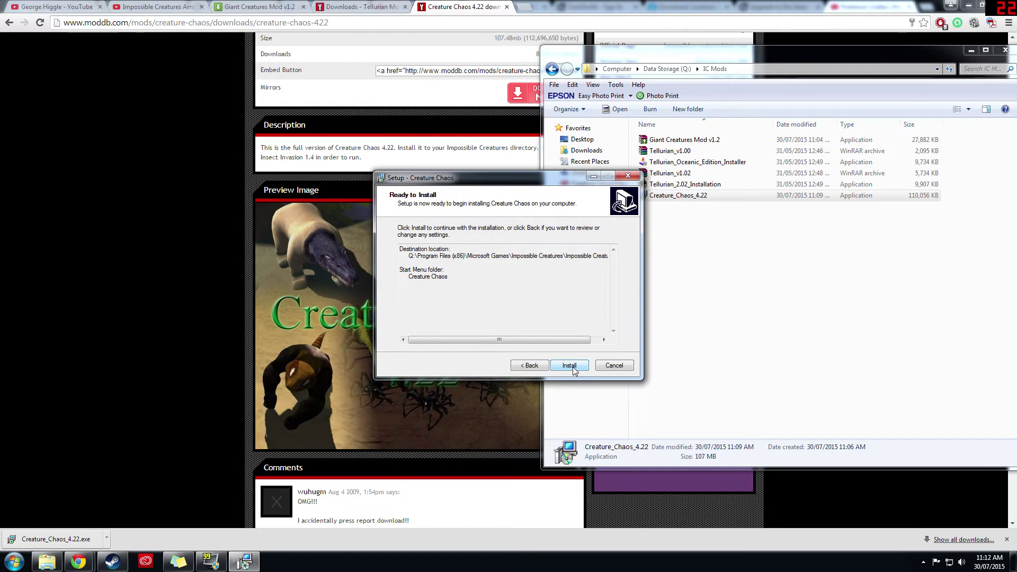
click(570, 365)
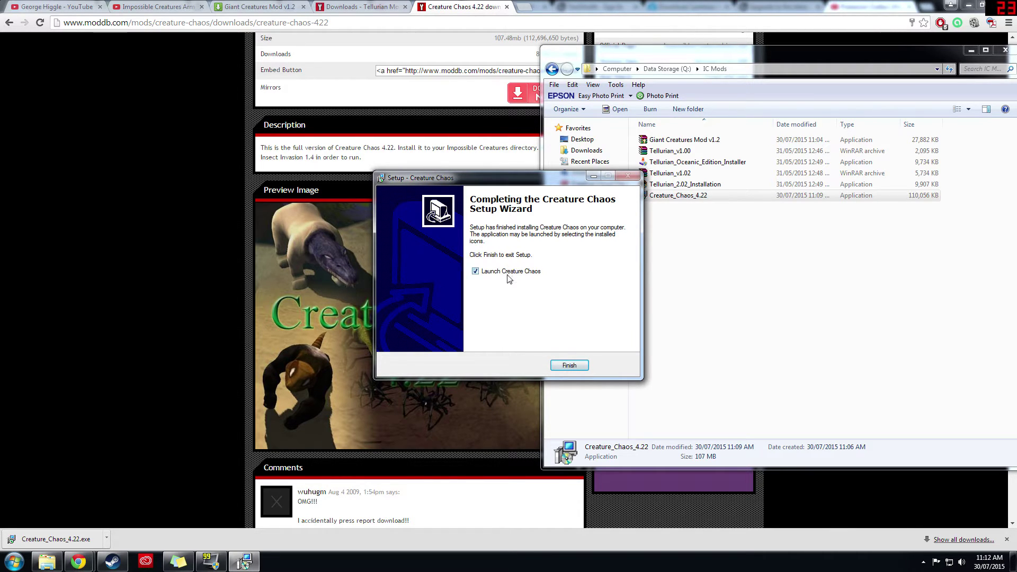
click(570, 366)
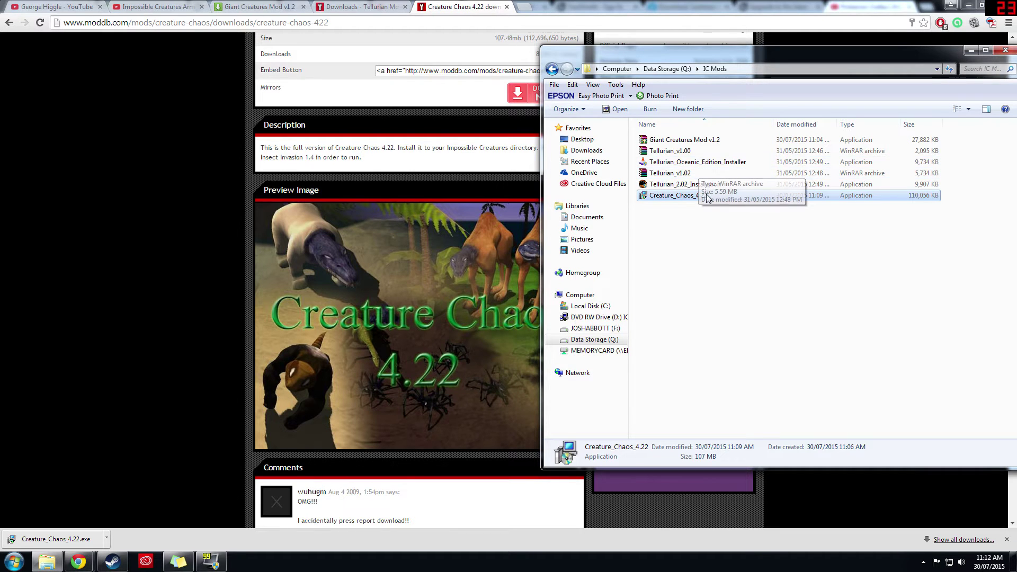
Open the Tellurian_v1.00 archive from IC Mods and place a new Windows Explorer window beside it
double_click(704, 151)
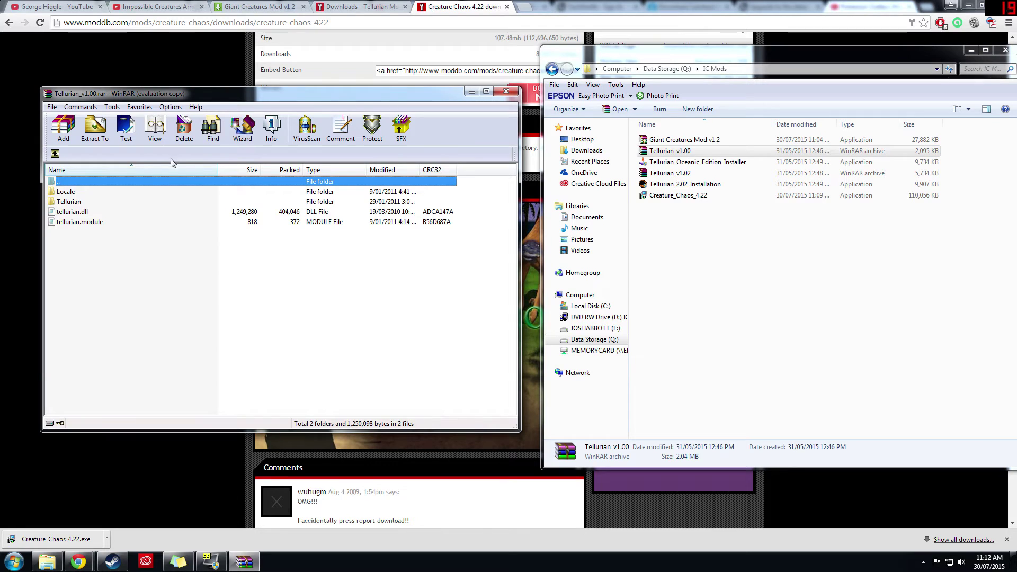
click(337, 265)
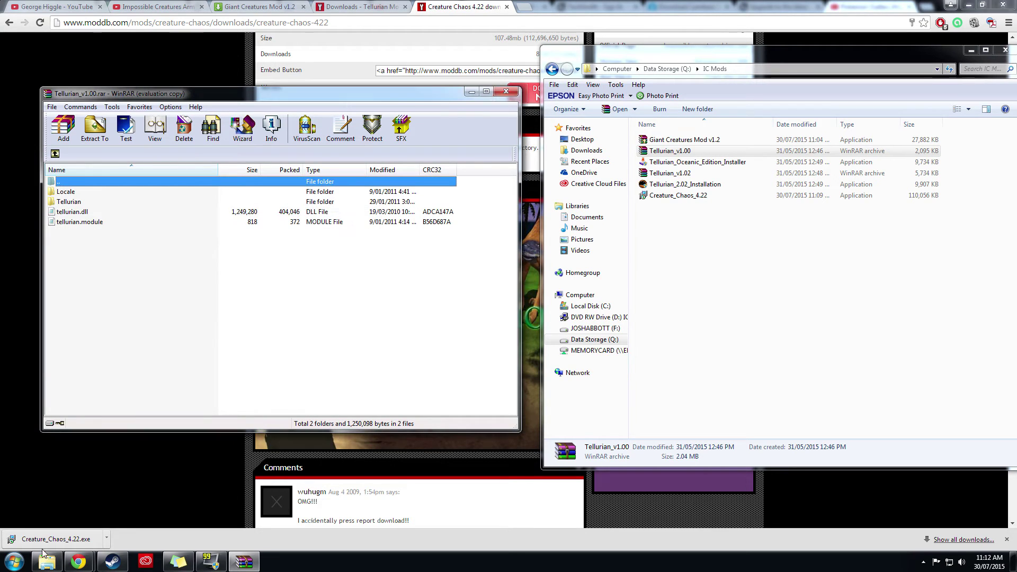
click(47, 561)
right_click(47, 562)
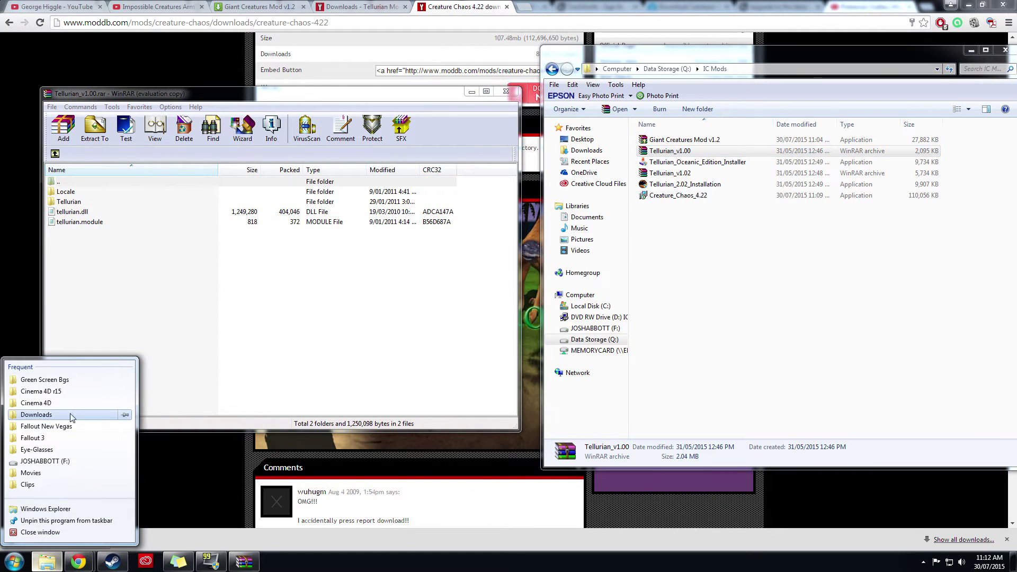
click(63, 512)
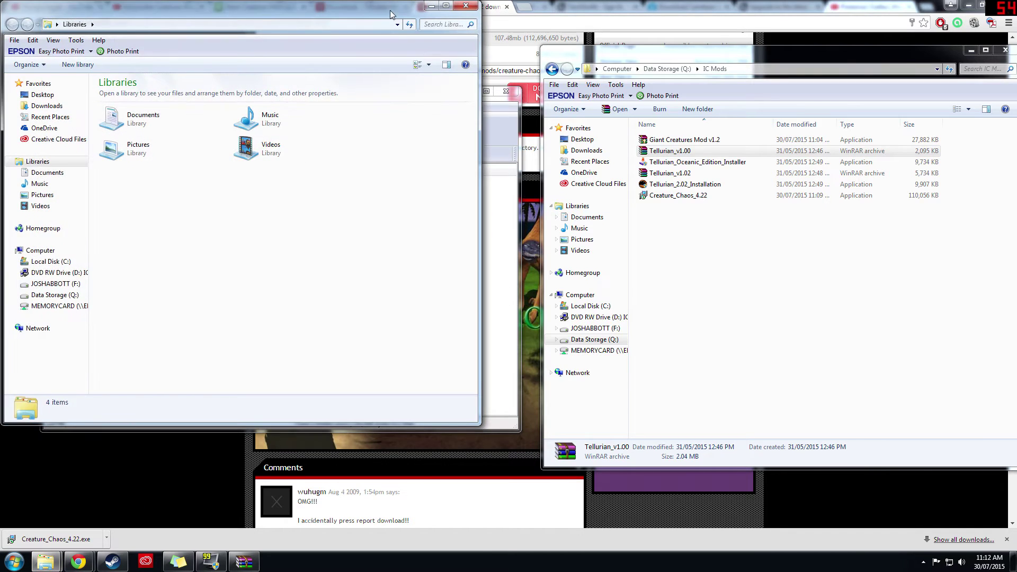
drag(390, 14, 946, 20)
Browse the new Explorer window to Program Files (x86)\Microsoft Games\Impossible Creatures on the Data Storage (Q:) drive
click(609, 295)
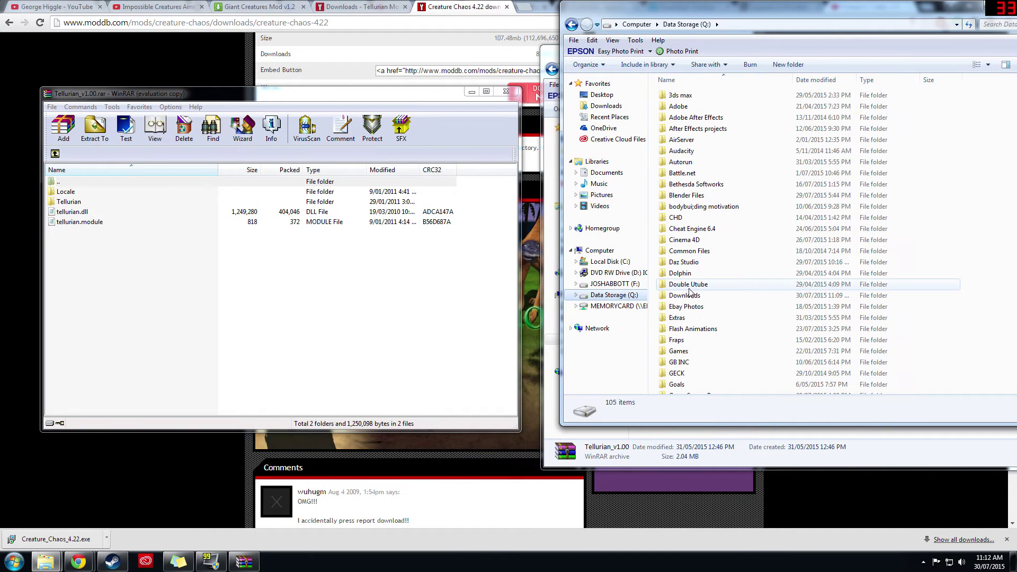
scroll(704, 286, down, 20)
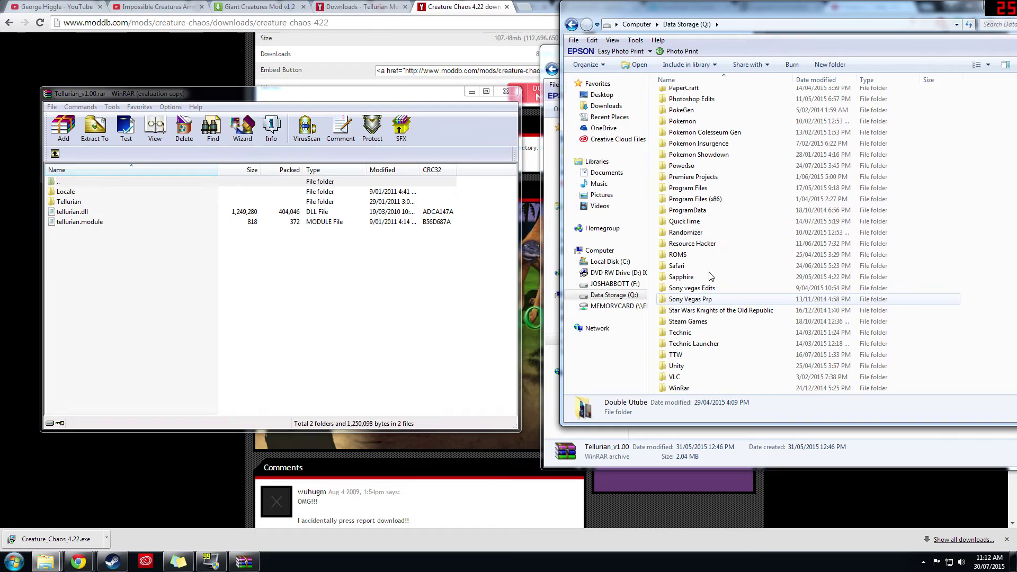
click(719, 201)
double_click(719, 201)
double_click(694, 96)
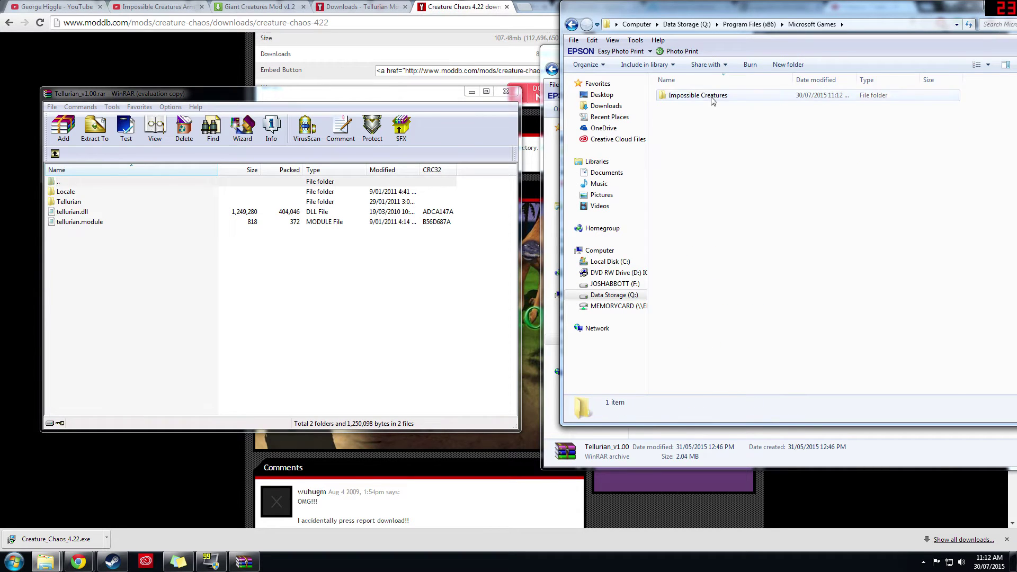
double_click(699, 95)
Copy all Tellurian_v1.00 archive contents into the Impossible Creatures folder, merging folders and replacing every conflicting file, and close the archive
drag(85, 262, 694, 356)
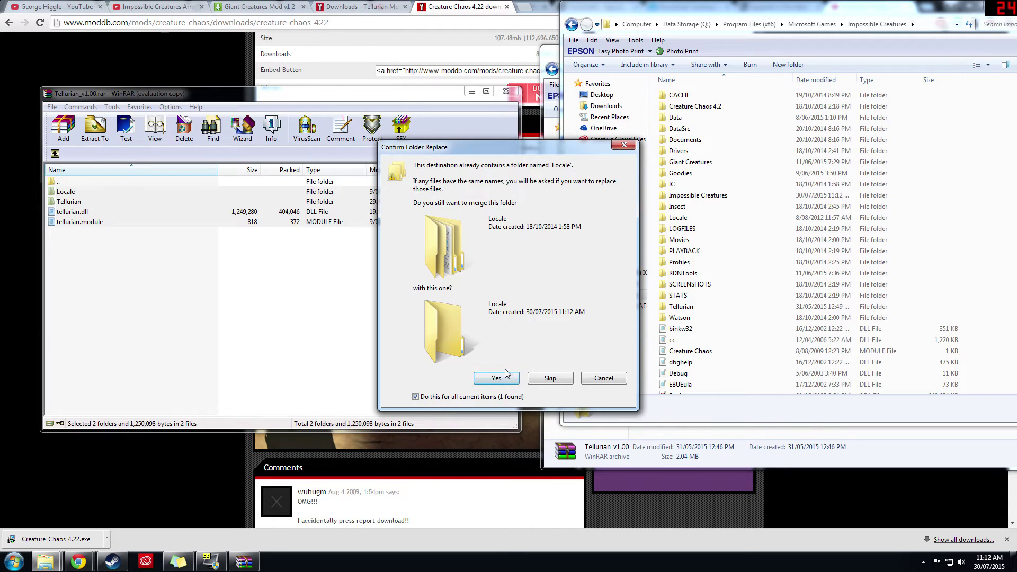
click(505, 376)
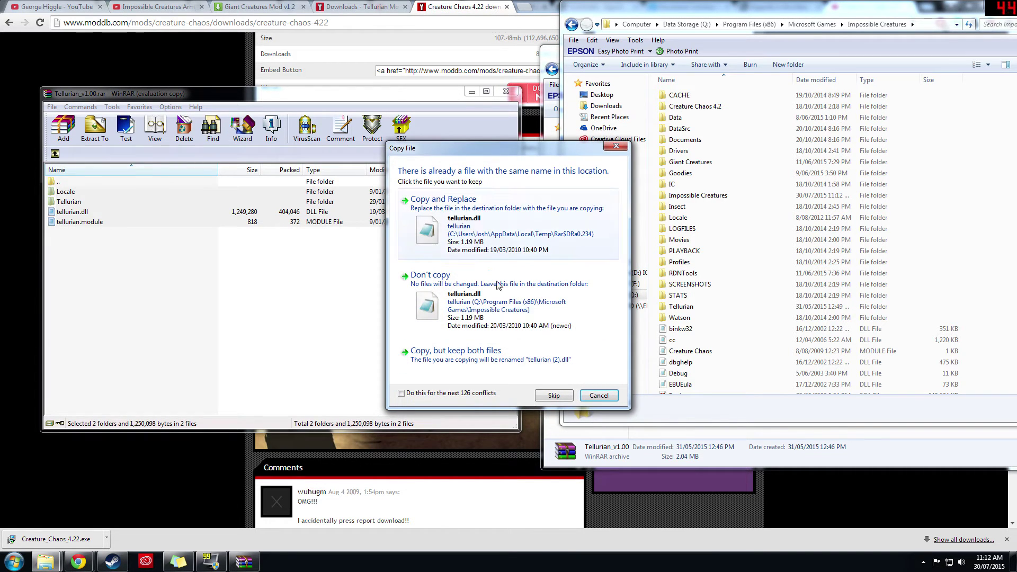
click(421, 394)
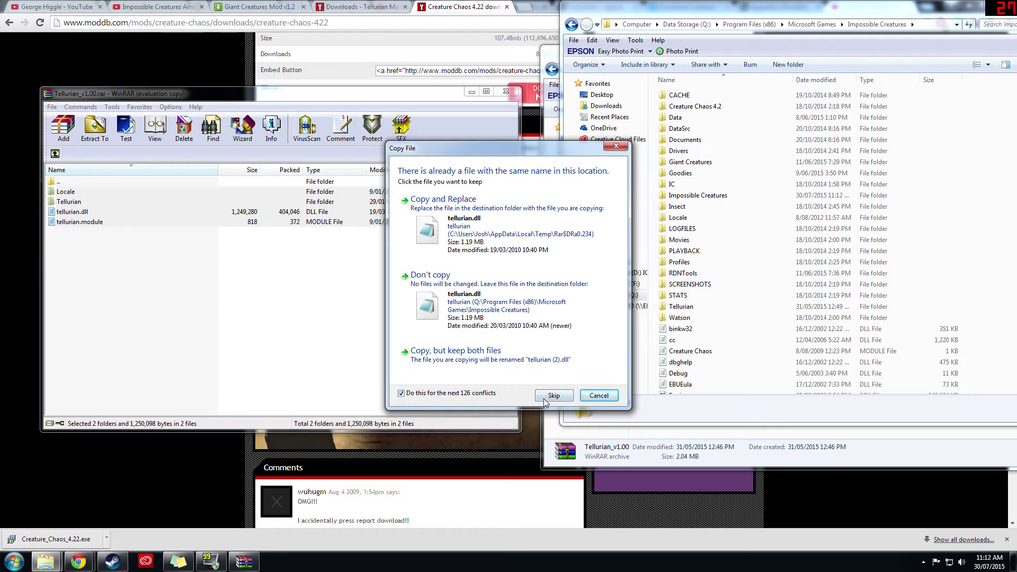
click(516, 234)
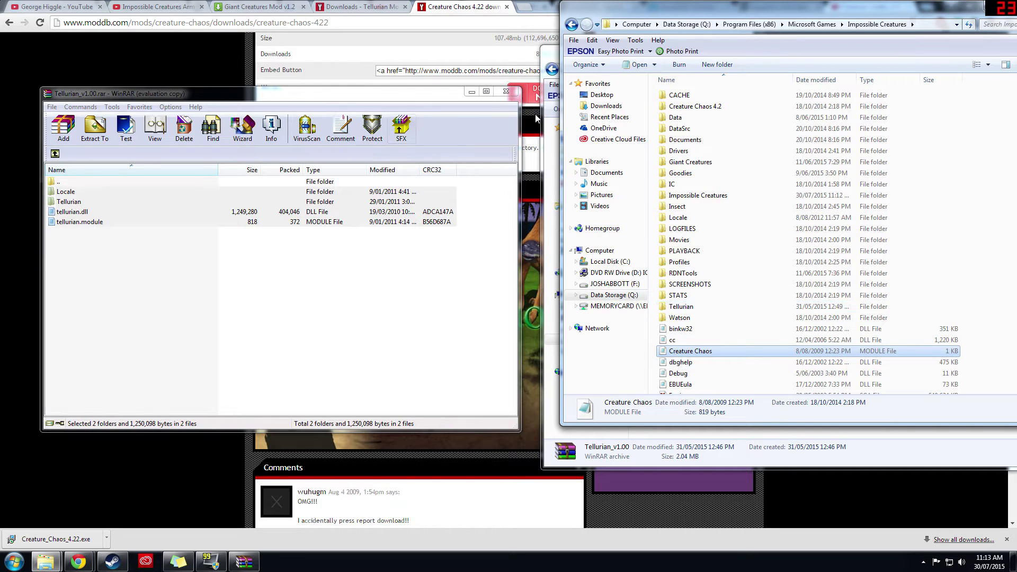
click(512, 97)
Place the IC Mods window beside the Impossible Creatures folder window and open the Tellurian_v1.02 archive
mouse_move(45, 561)
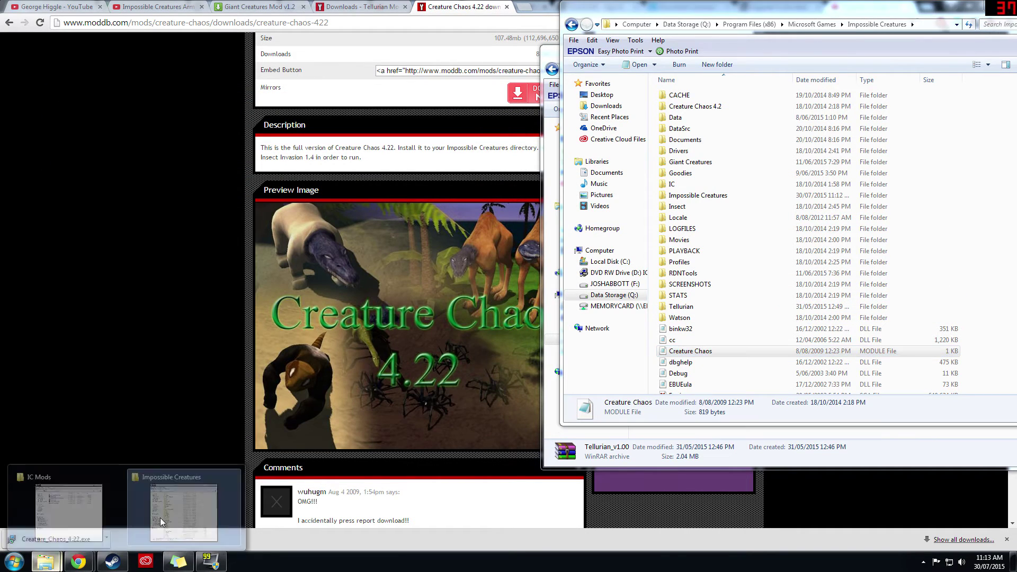
click(111, 517)
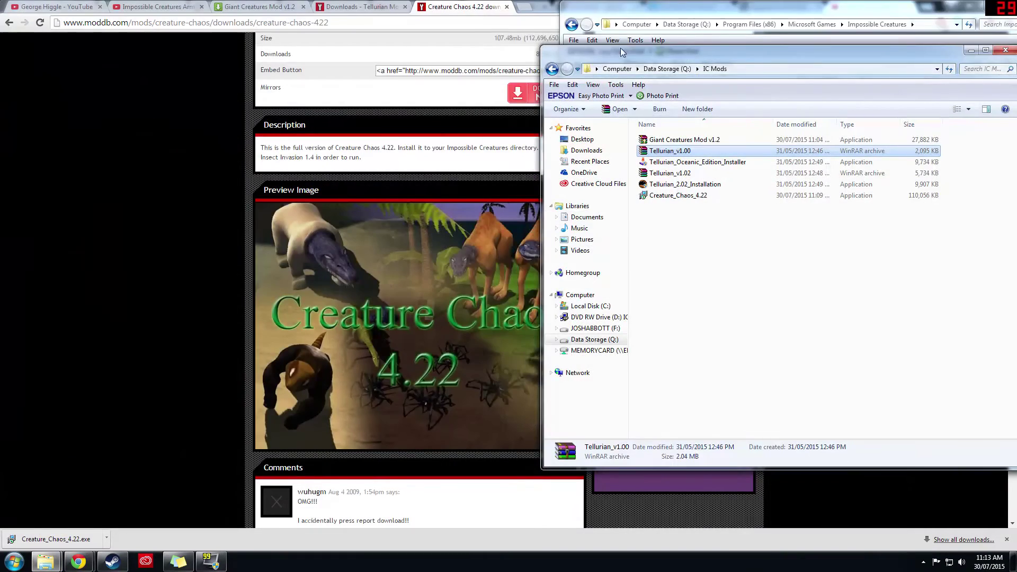
drag(621, 48, 103, 28)
click(170, 158)
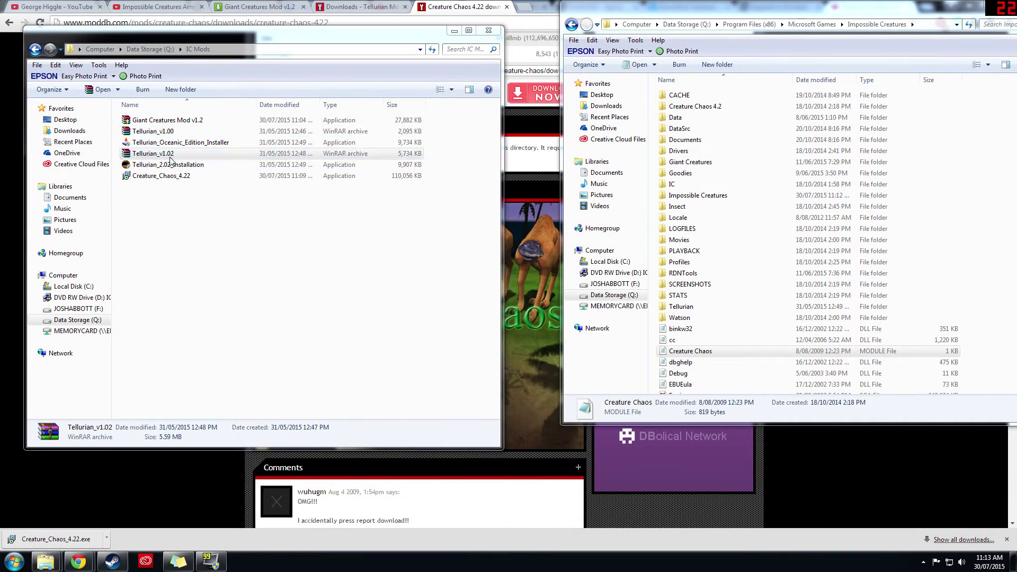
double_click(170, 158)
Copy all Tellurian_v1.02 archive contents into the Impossible Creatures folder, merging folders and replacing existing files, and close the archive
drag(83, 248, 699, 371)
key(Escape)
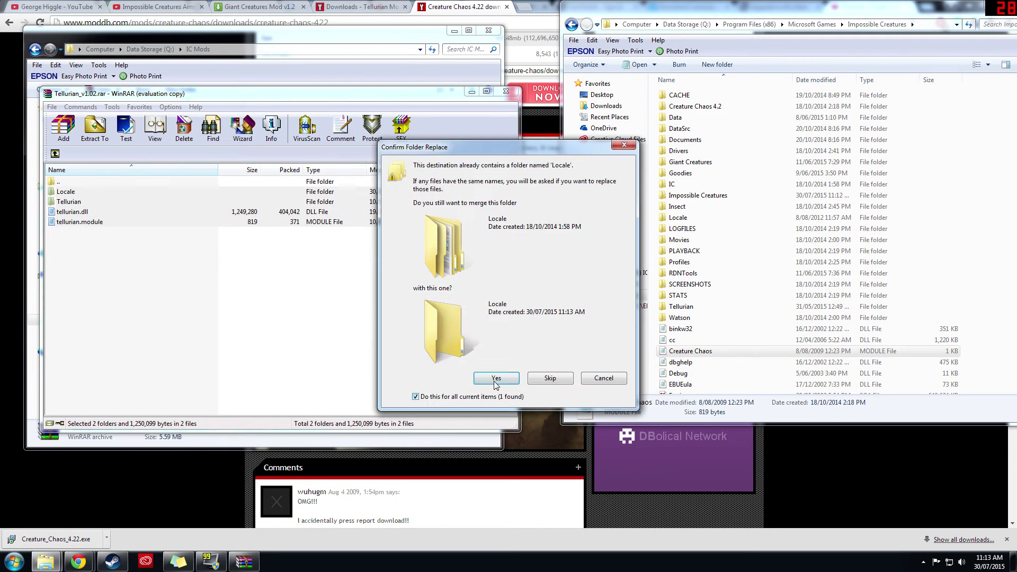
click(495, 379)
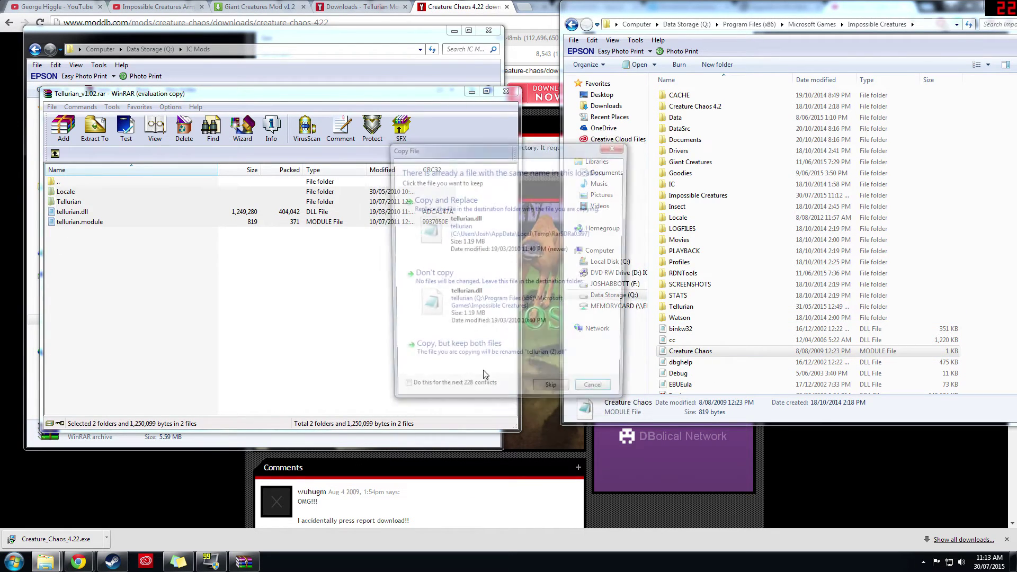
click(486, 256)
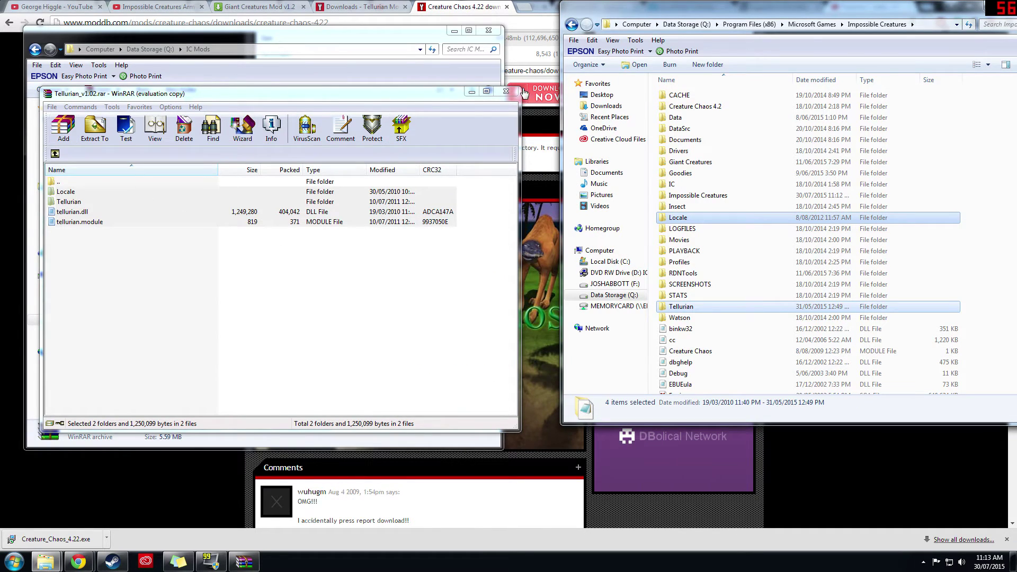
click(506, 91)
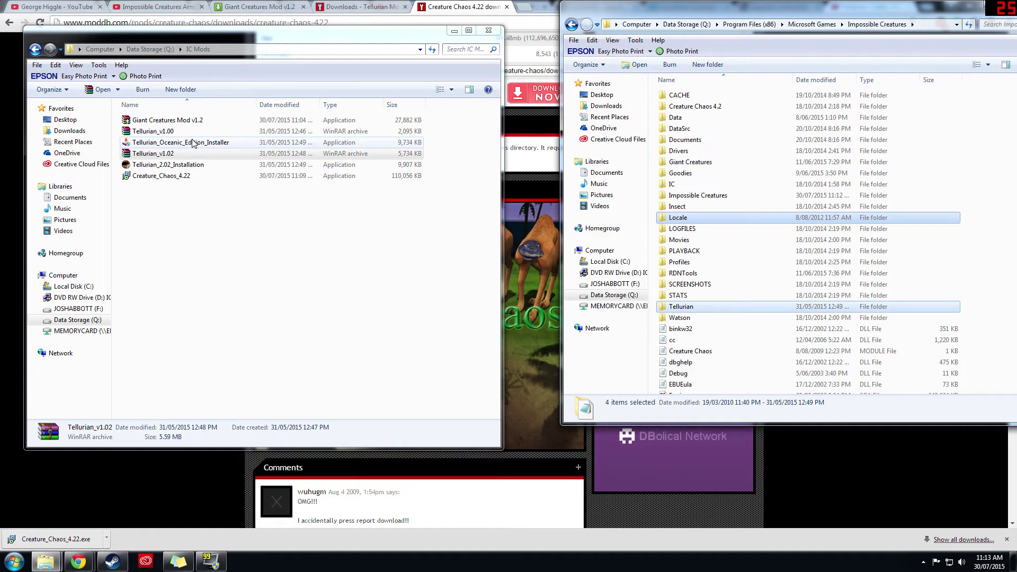
Run Tellurian_Oceanic_Edition_Installer from IC Mods and continue through its introductory pages to the installation directory choice
double_click(194, 143)
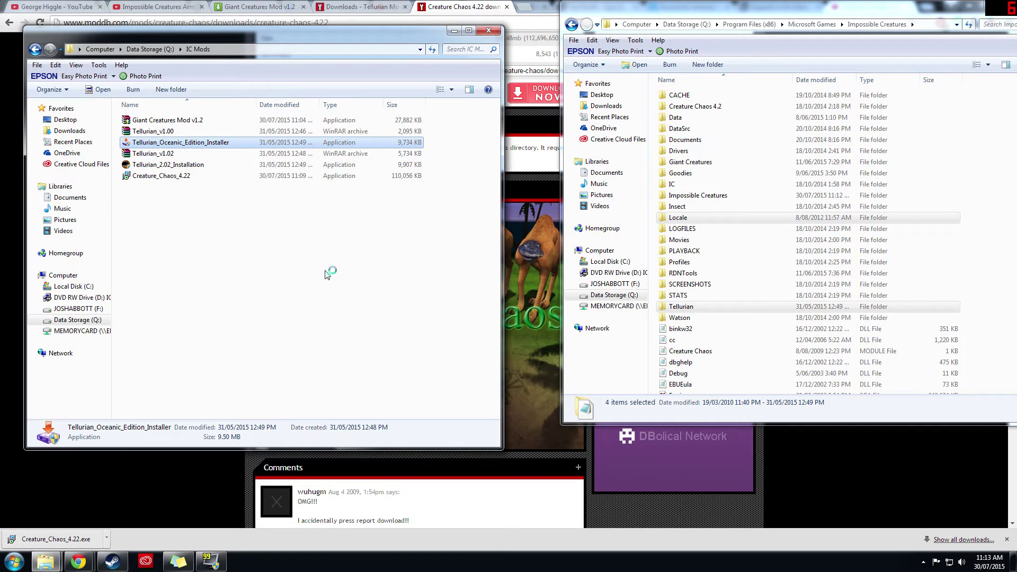
click(567, 358)
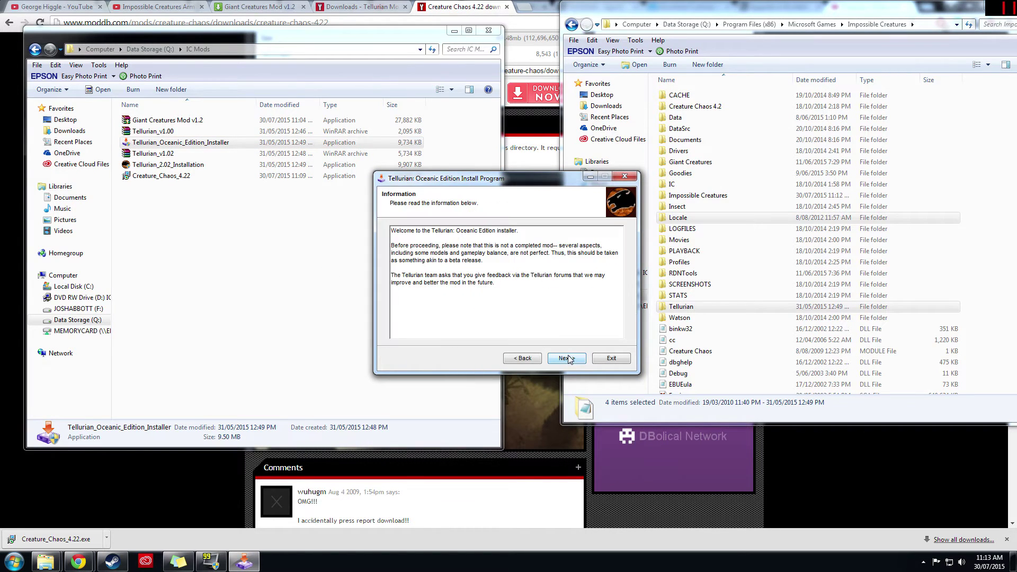
click(566, 359)
click(442, 327)
click(565, 359)
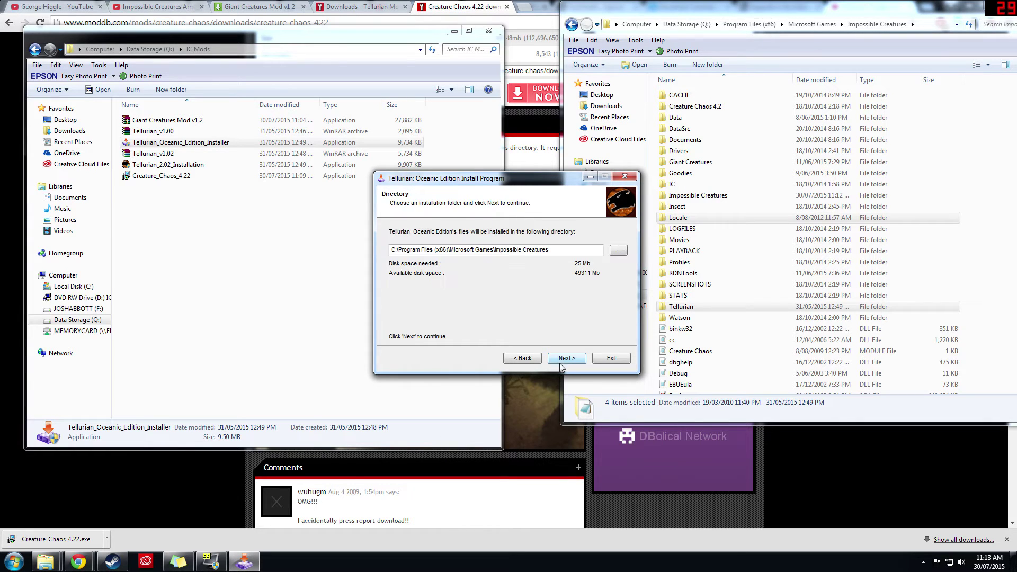
Set the Tellurian: Oceanic Edition install directory to Q:\Program Files (x86)\Microsoft Games\Impossible Creatures
click(618, 251)
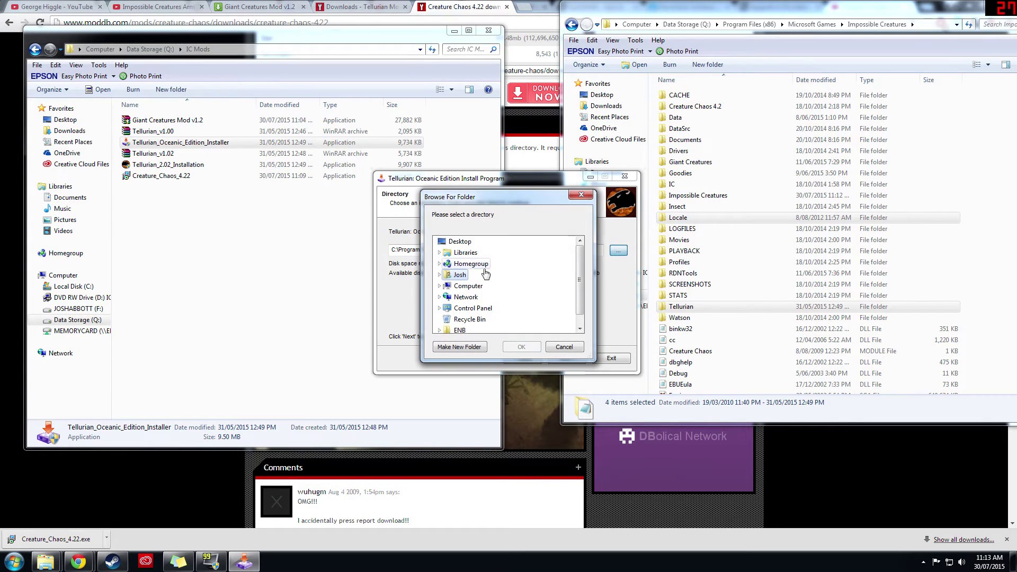
click(439, 286)
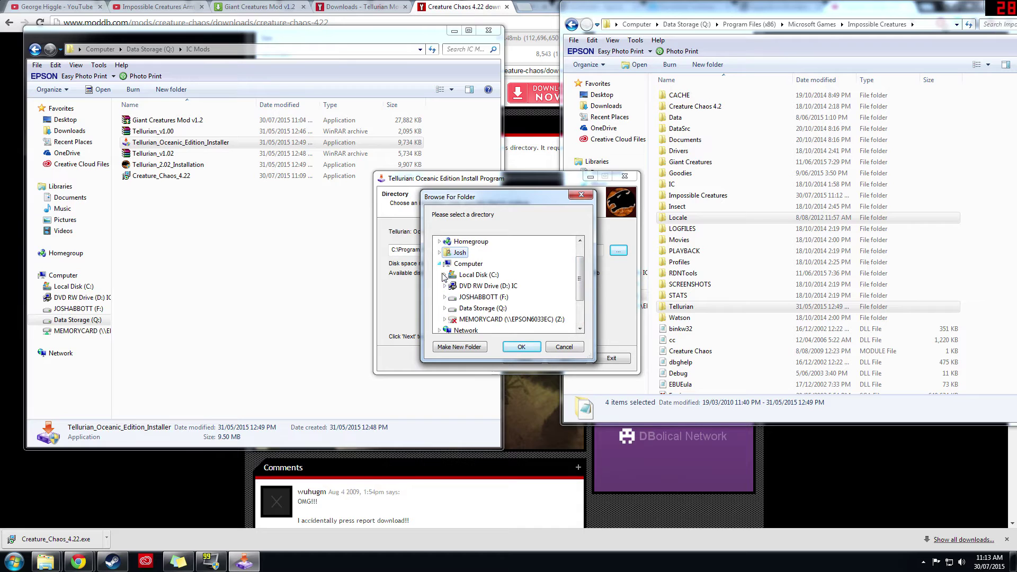
click(445, 309)
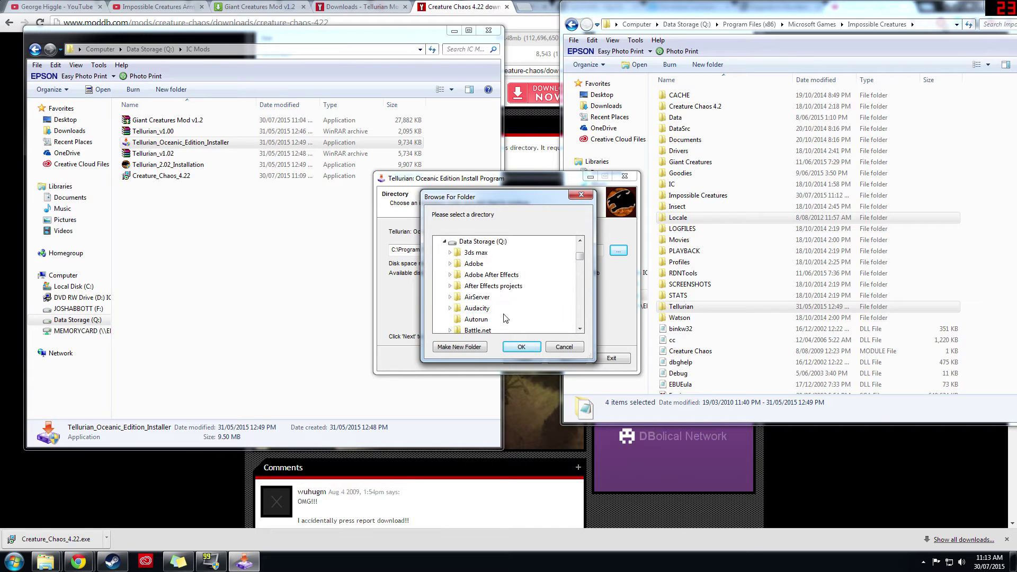
scroll(504, 318, down, 10)
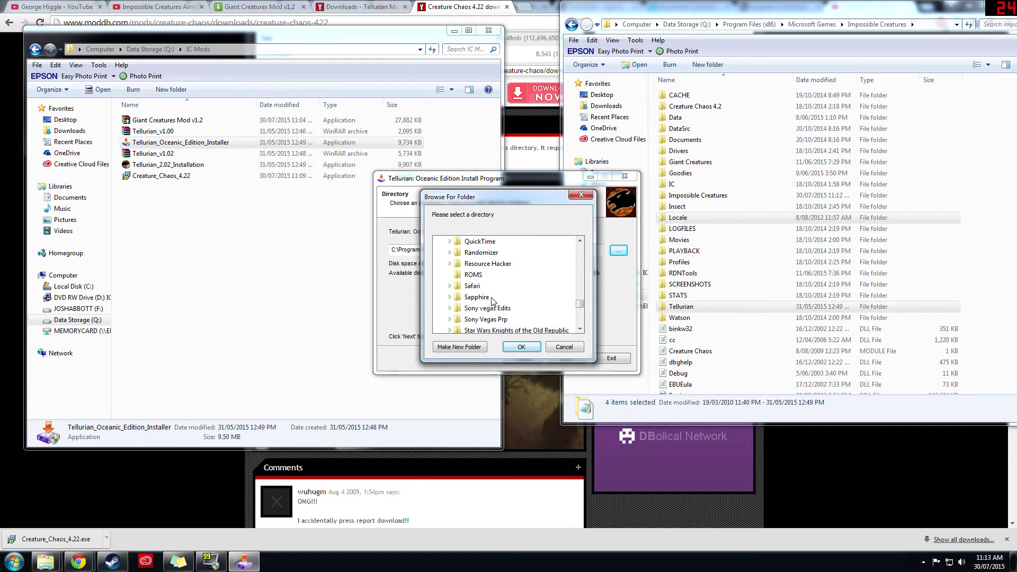
scroll(495, 301, up, 5)
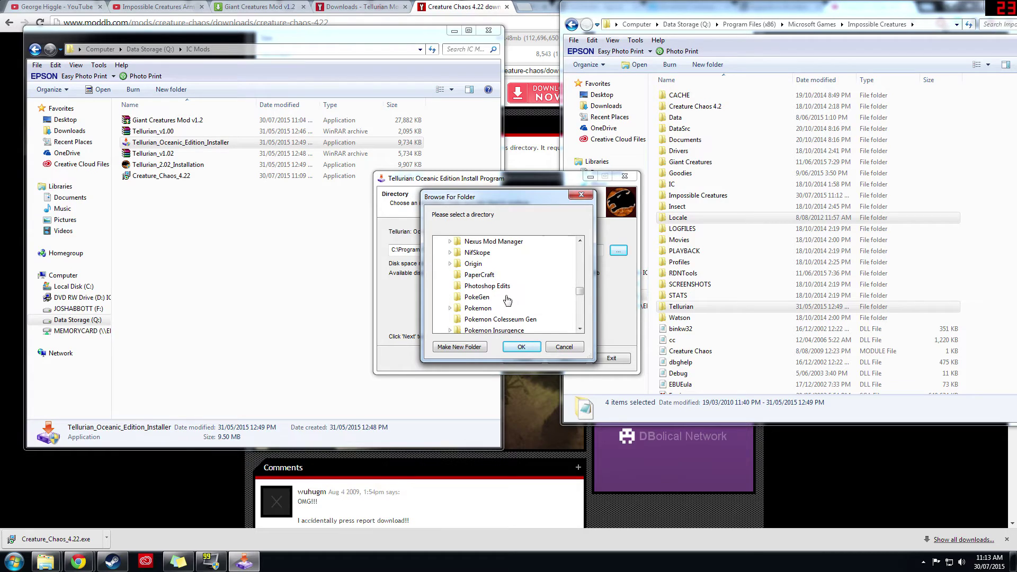
scroll(505, 294, down, 8)
scroll(469, 305, up, 6)
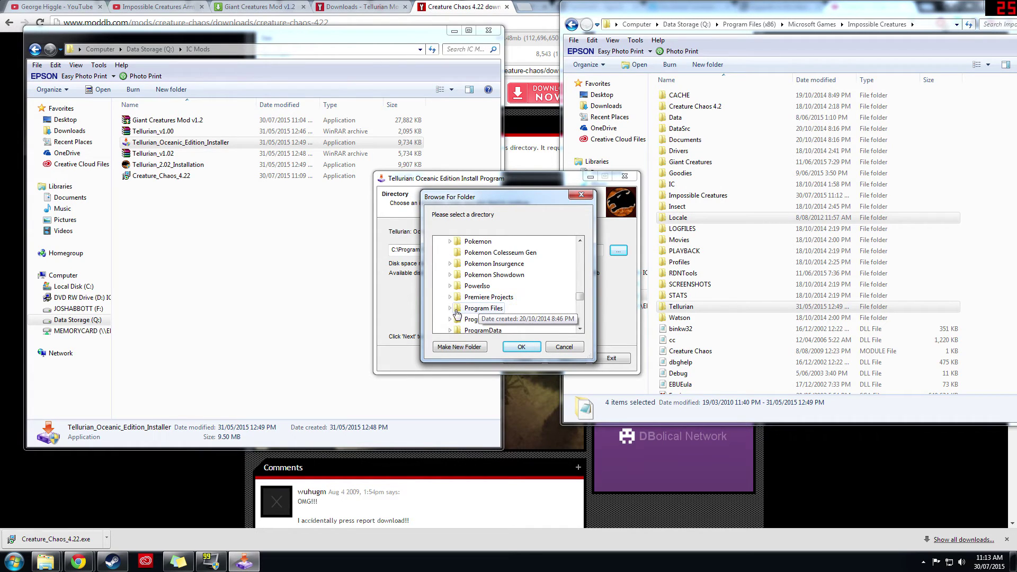
click(449, 319)
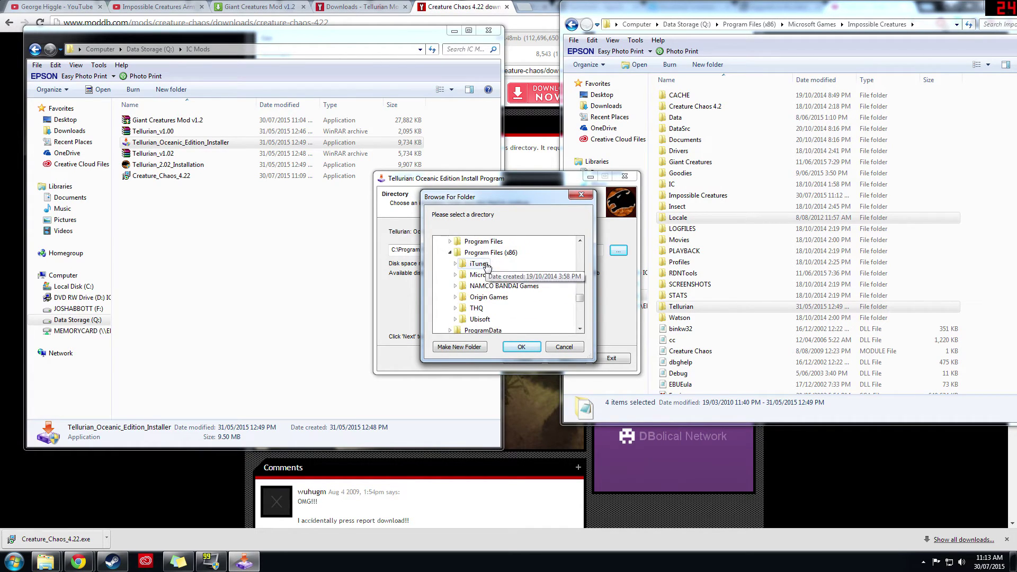
double_click(487, 274)
double_click(489, 257)
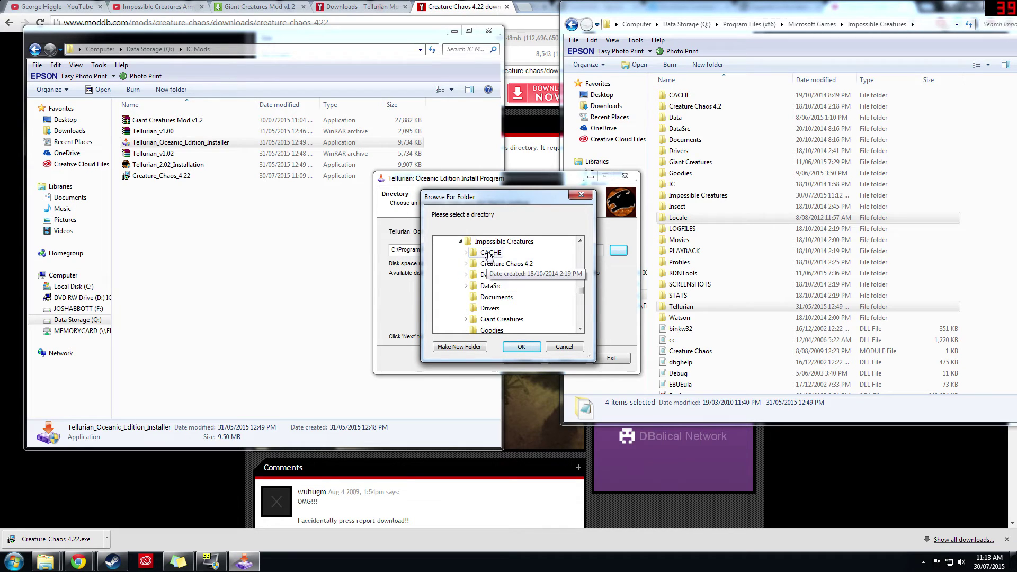
click(522, 347)
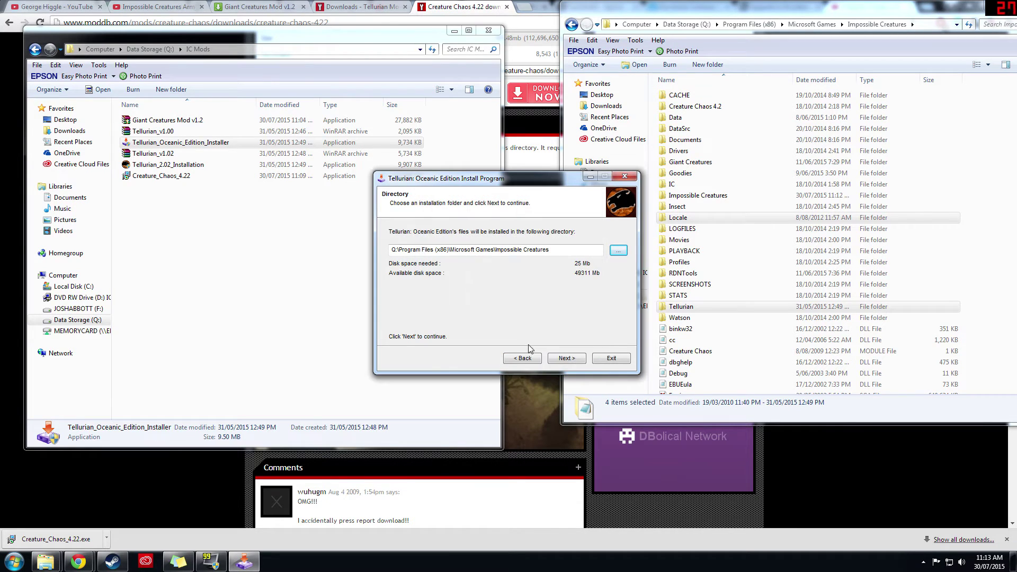
Install Tellurian: Oceanic Edition into the chosen directory and exit its installer
click(566, 358)
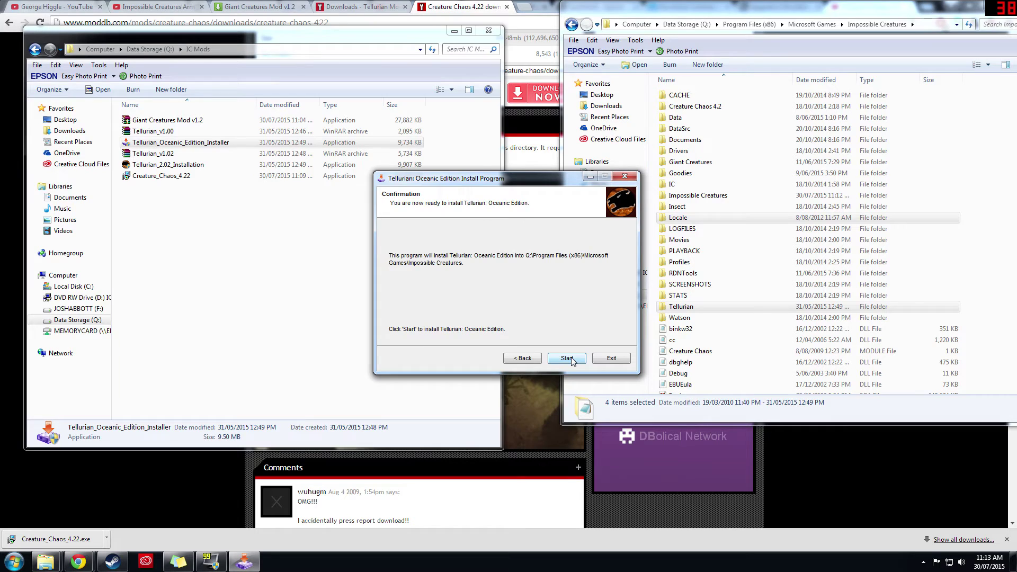
click(572, 359)
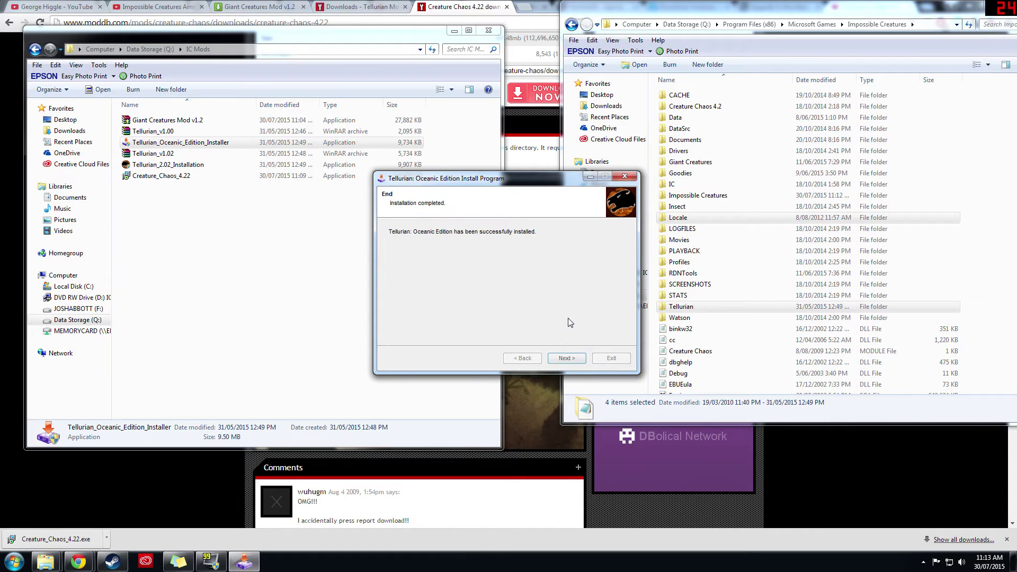
click(579, 360)
click(610, 359)
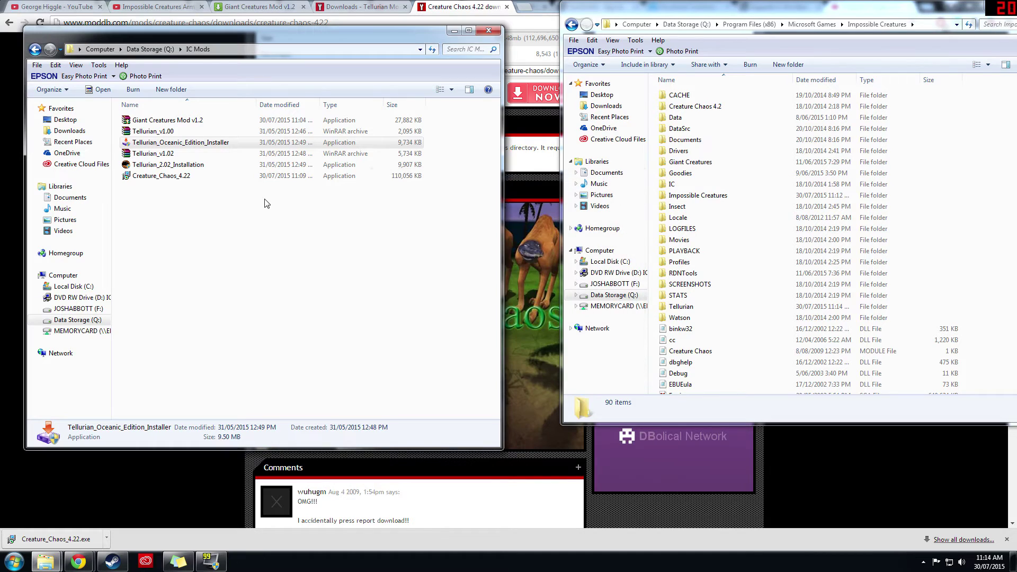
Run Tellurian_2.02_Installation from IC Mods, agree to the license terms and continue to the installation directory choice
double_click(185, 169)
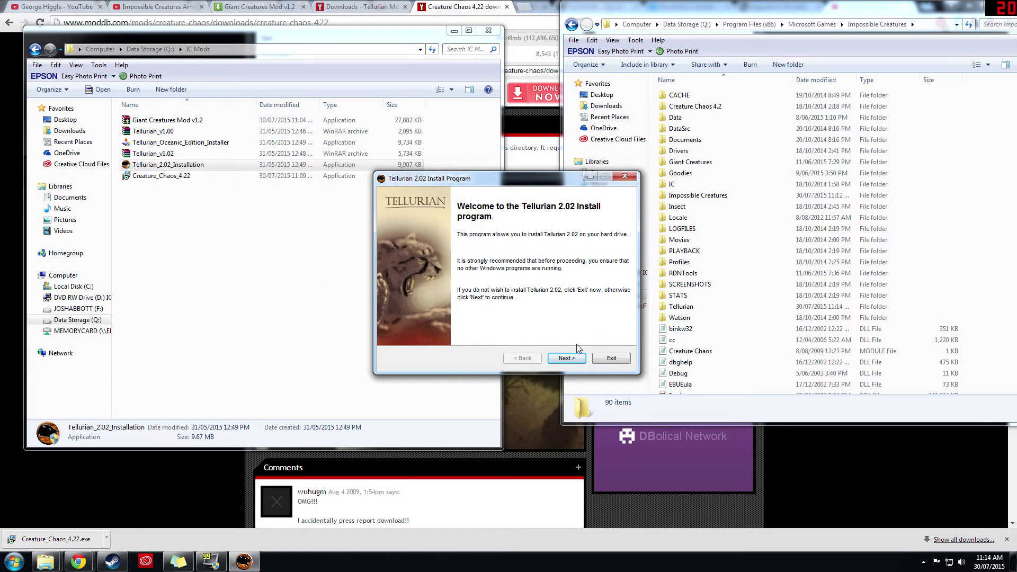
click(571, 358)
click(566, 359)
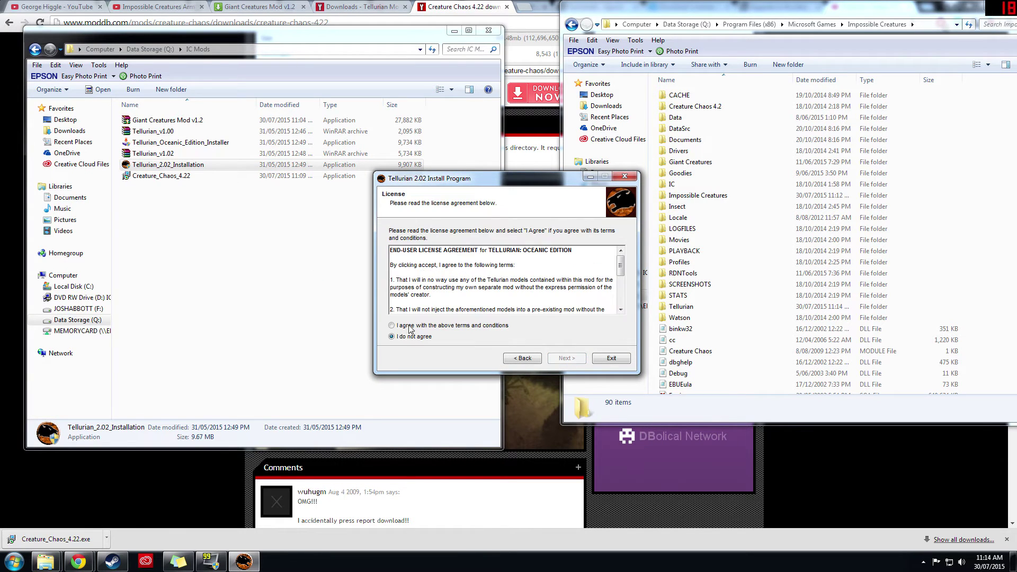
click(563, 361)
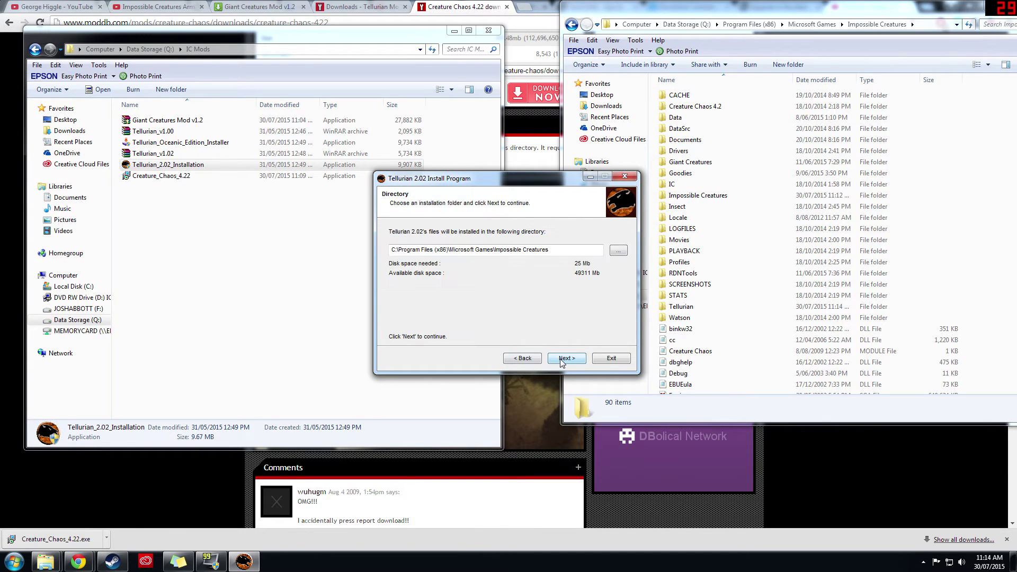
Set the Tellurian 2.02 install directory to Q:\Program Files (x86)\Microsoft Games\Impossible Creatures
click(617, 251)
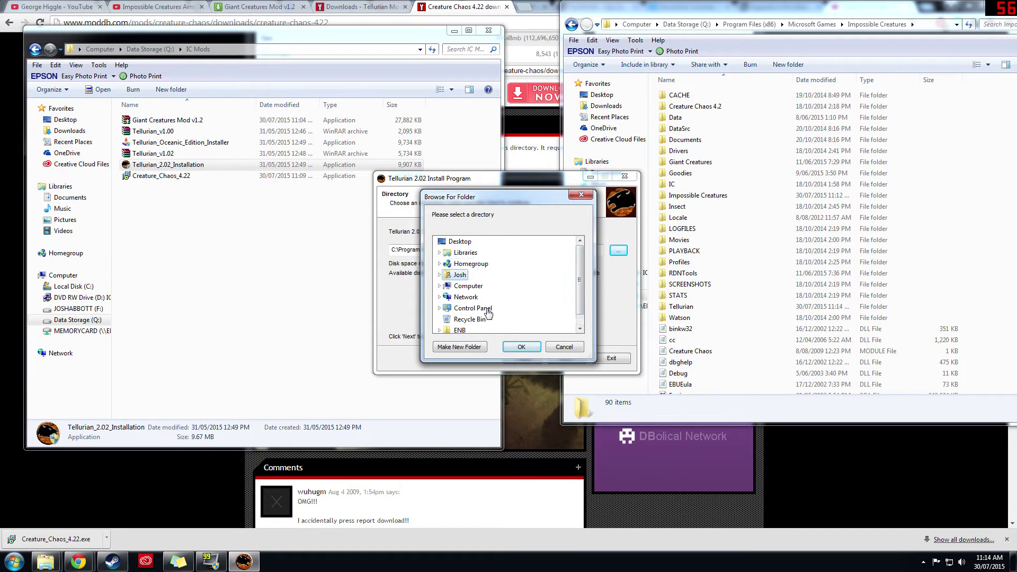
click(440, 286)
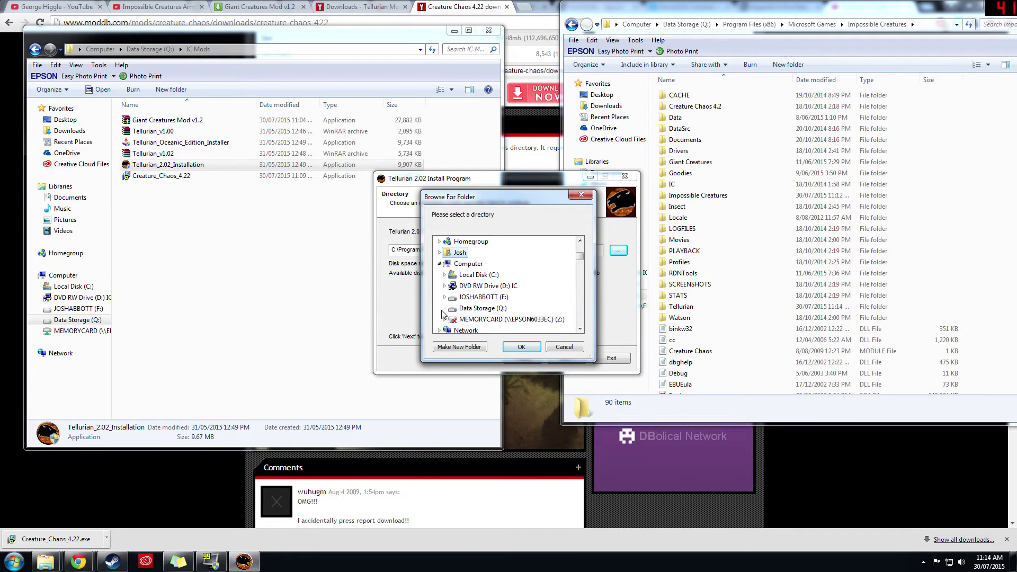
click(444, 308)
scroll(509, 299, down, 3)
scroll(509, 297, down, 7)
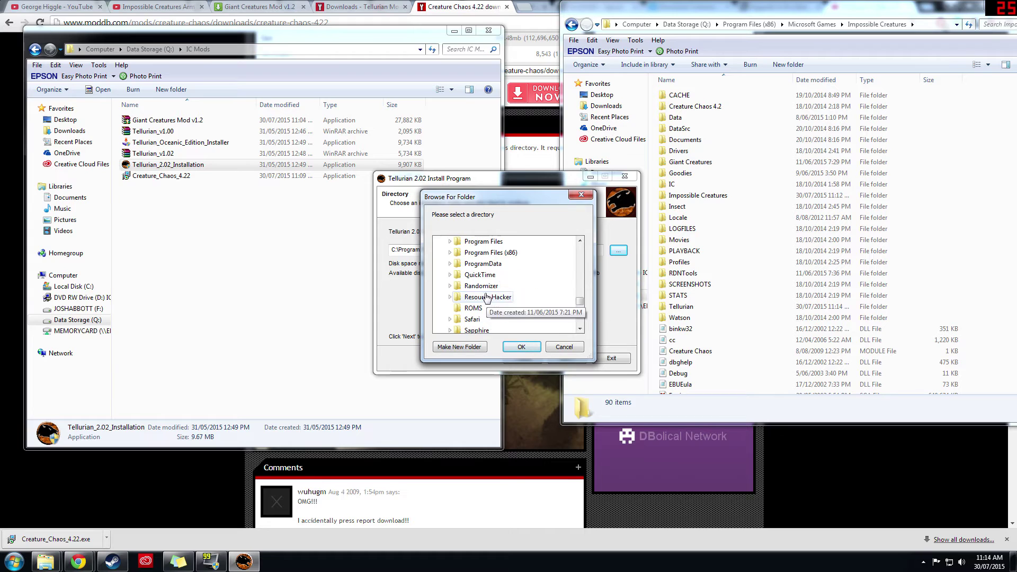
scroll(476, 282, up, 1)
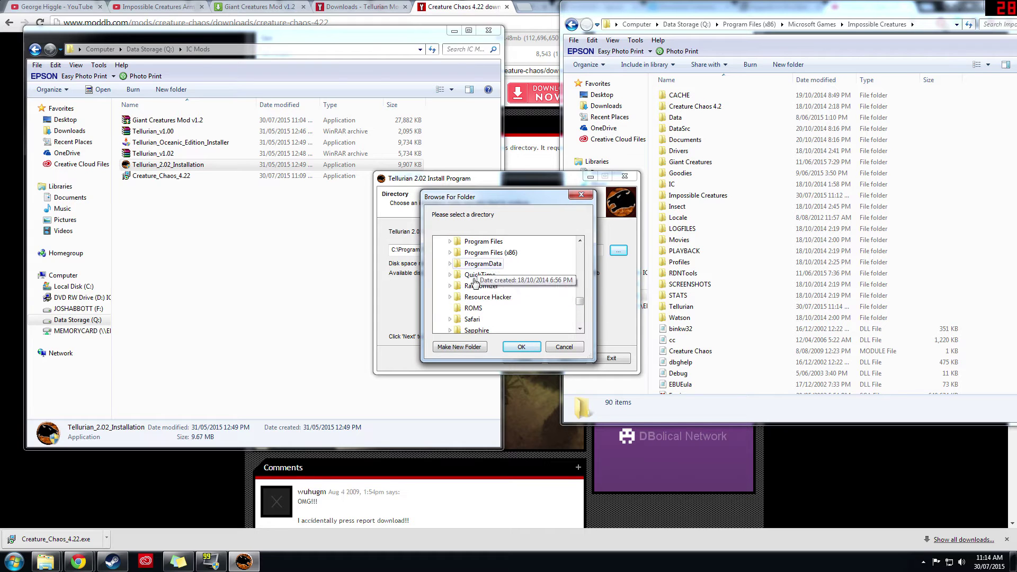
click(450, 252)
click(455, 275)
click(493, 267)
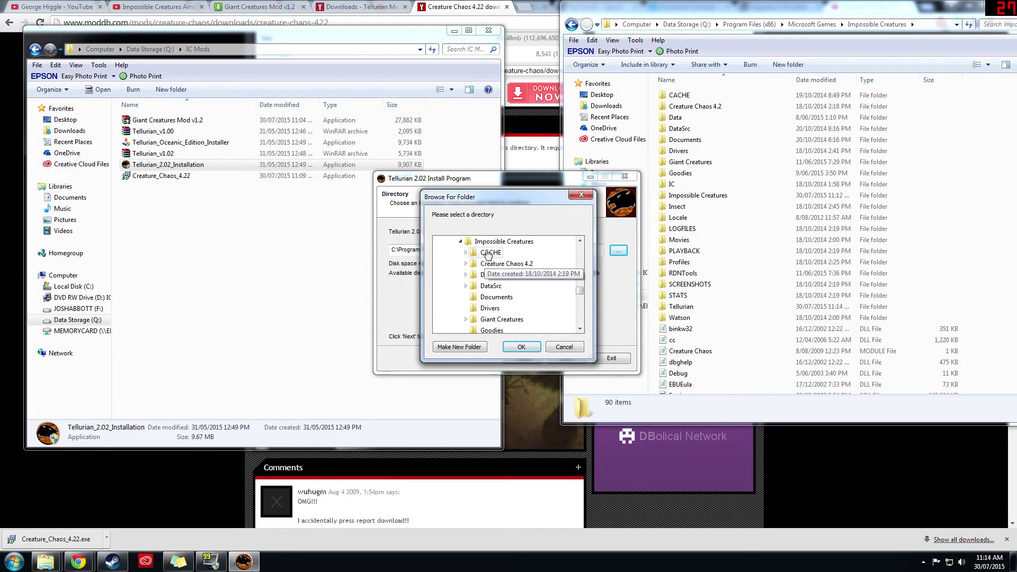
click(521, 347)
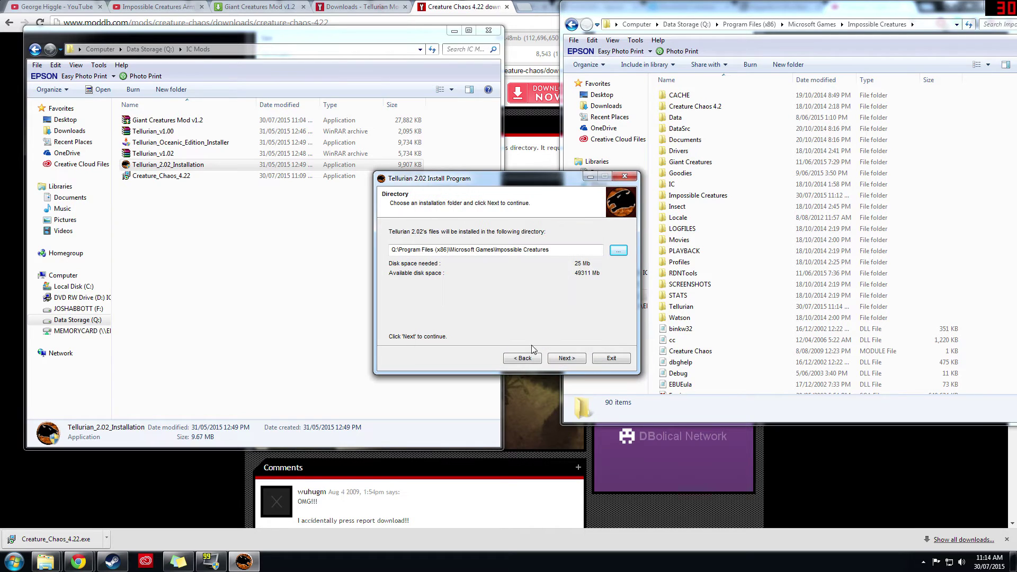
Install Tellurian 2.02 into the chosen directory and exit its installer
click(566, 358)
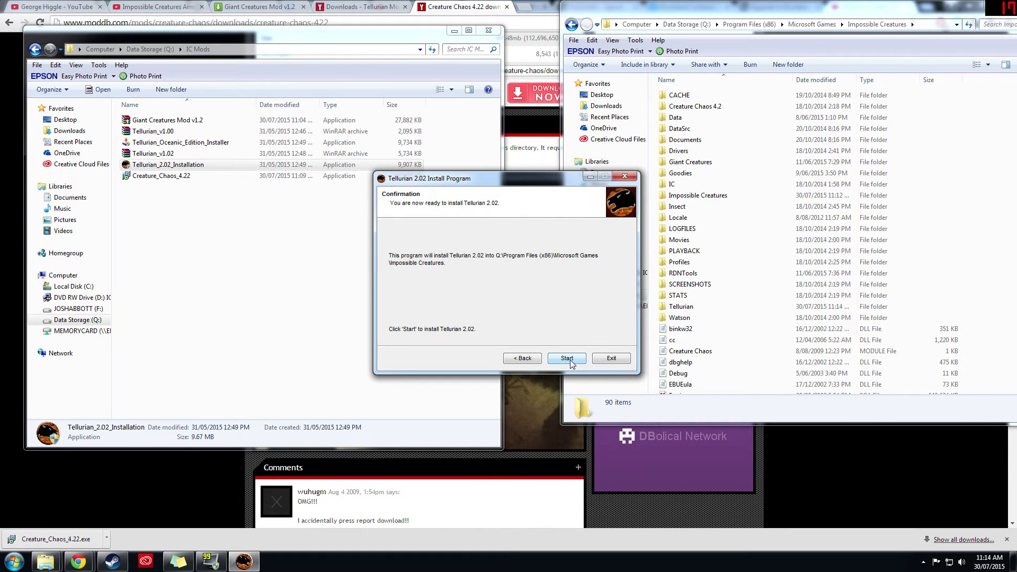
click(566, 359)
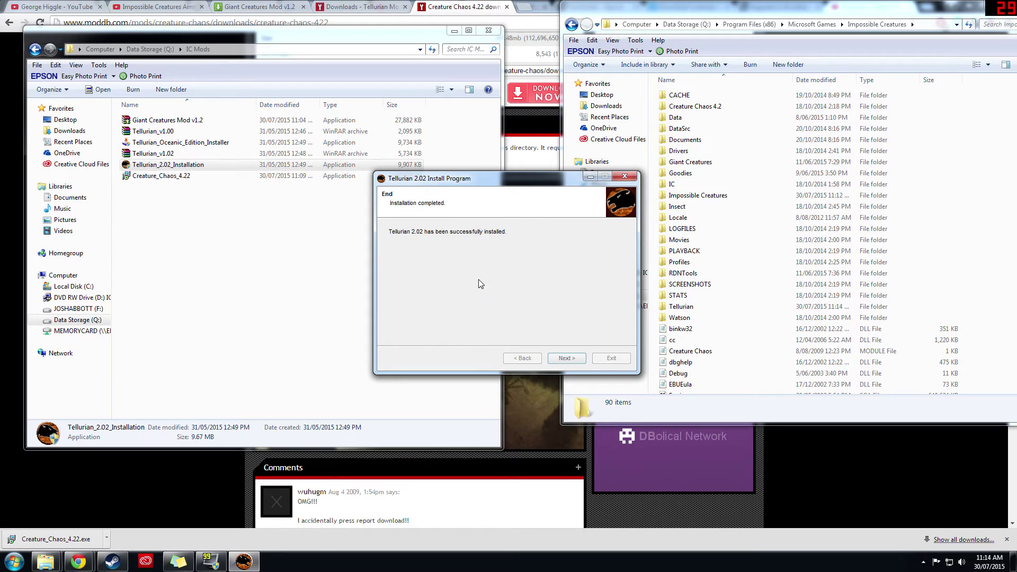
click(567, 358)
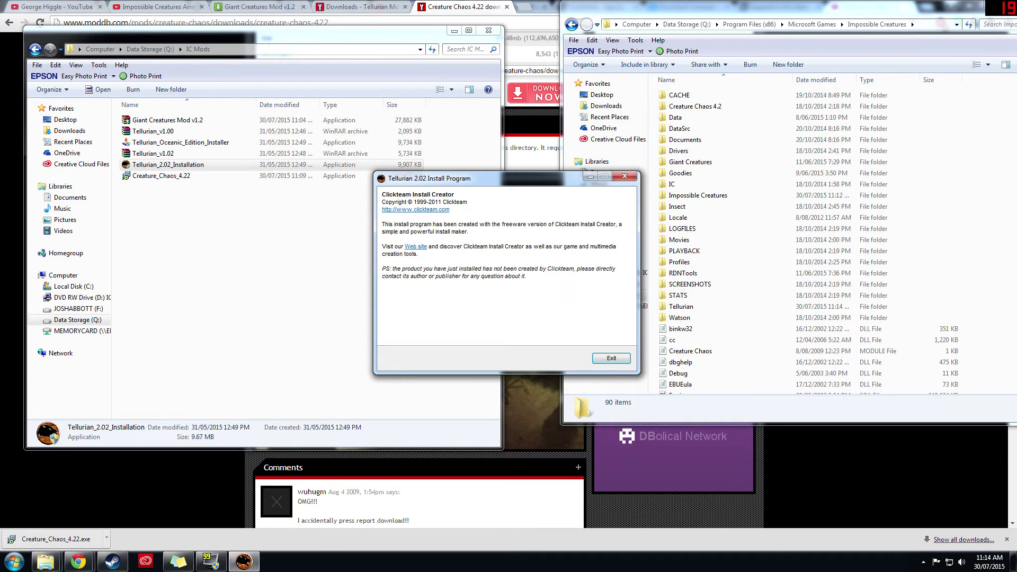
click(611, 358)
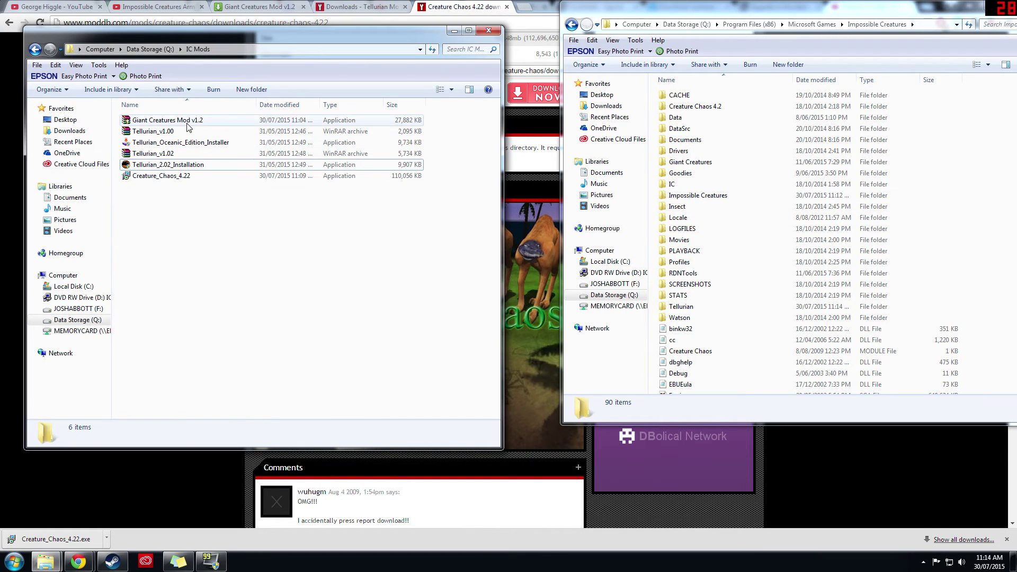
Run Giant Creatures Mod v1.2 from IC Mods and set its target directory to Q:\Program Files (x86)\Microsoft Games\Impossible Creatures
double_click(188, 121)
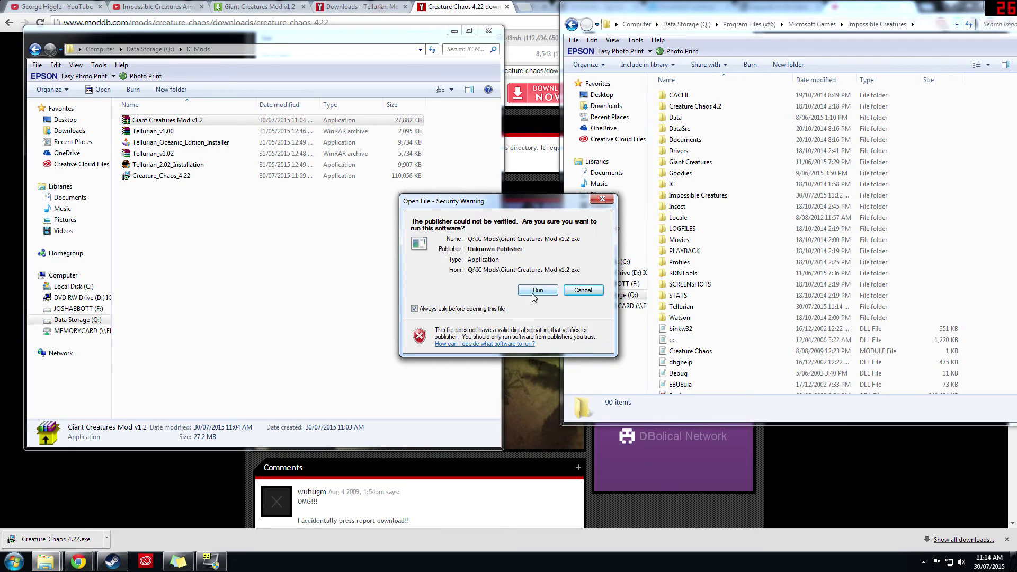
click(536, 293)
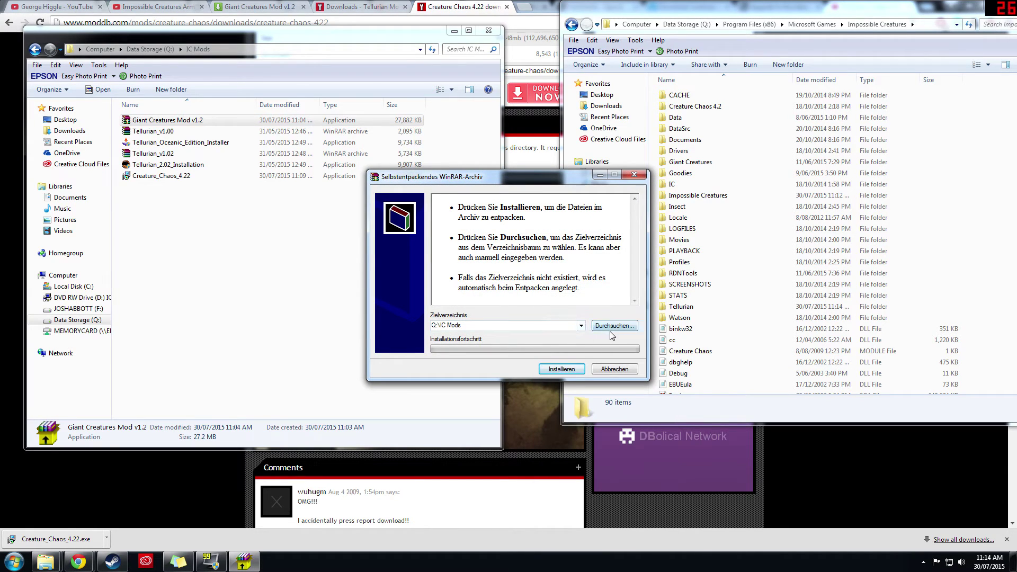
click(612, 327)
click(439, 286)
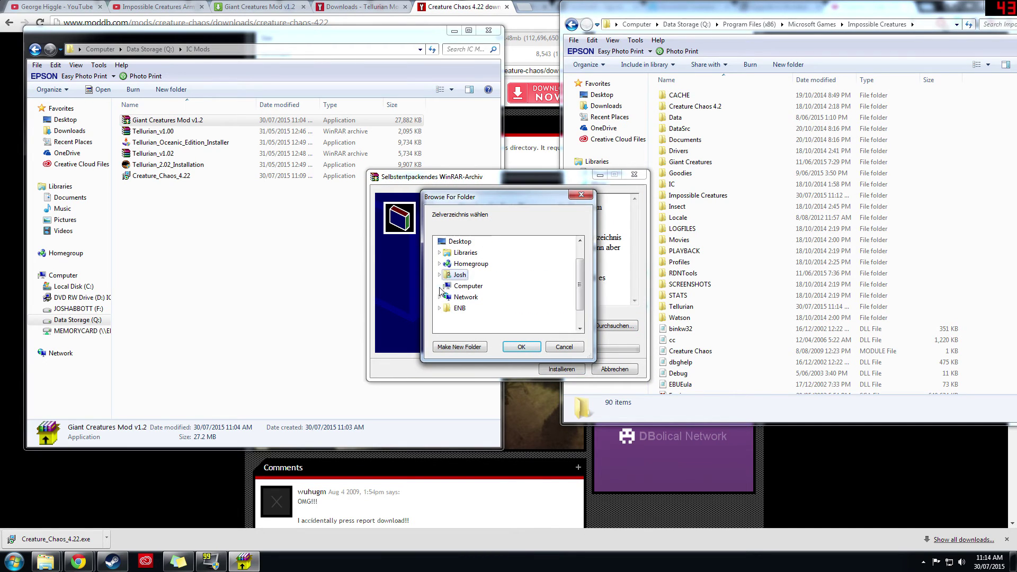
click(445, 308)
scroll(464, 310, down, 1)
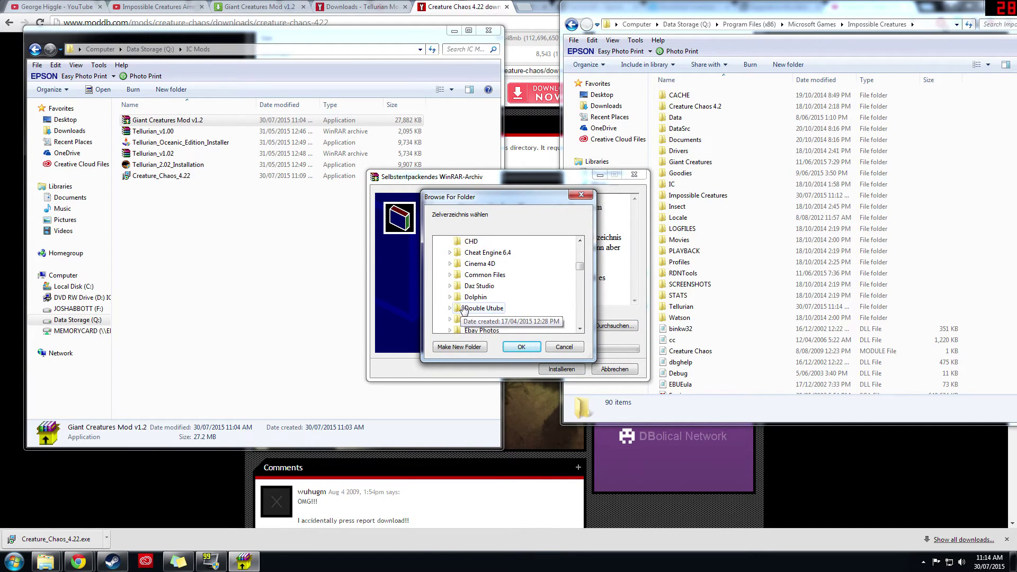
scroll(466, 310, down, 10)
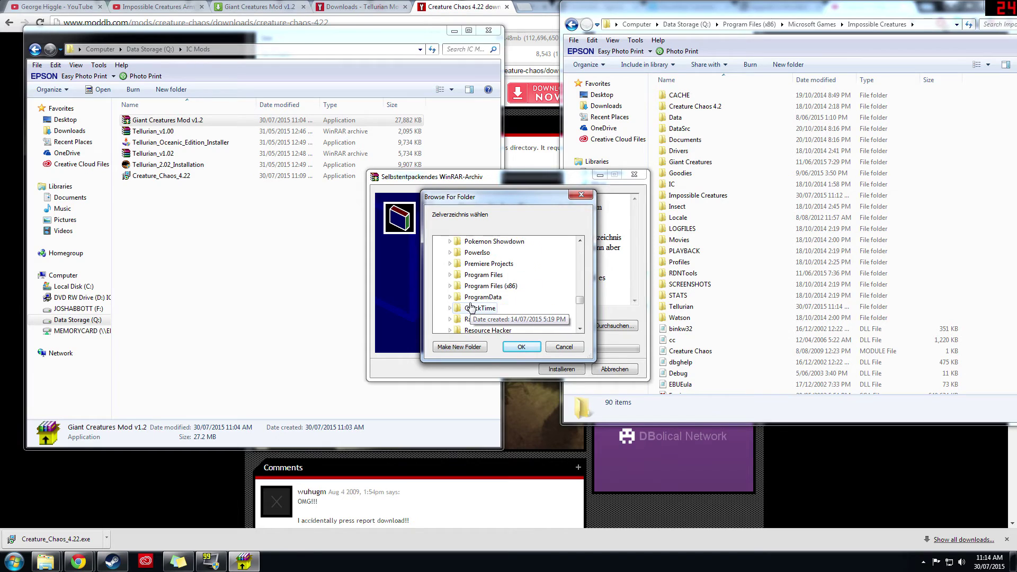
scroll(468, 311, up, 5)
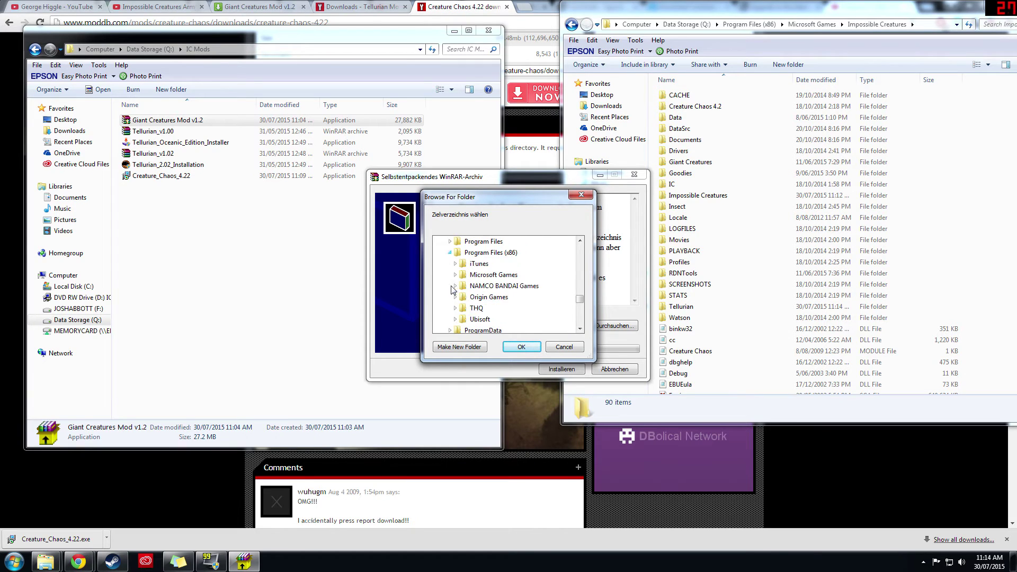
click(455, 275)
click(460, 286)
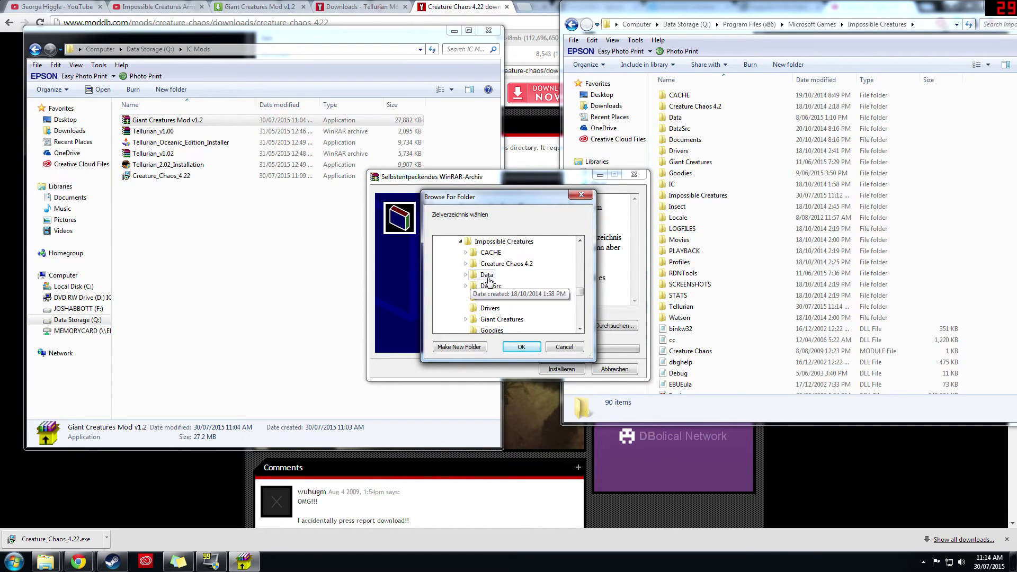
click(492, 245)
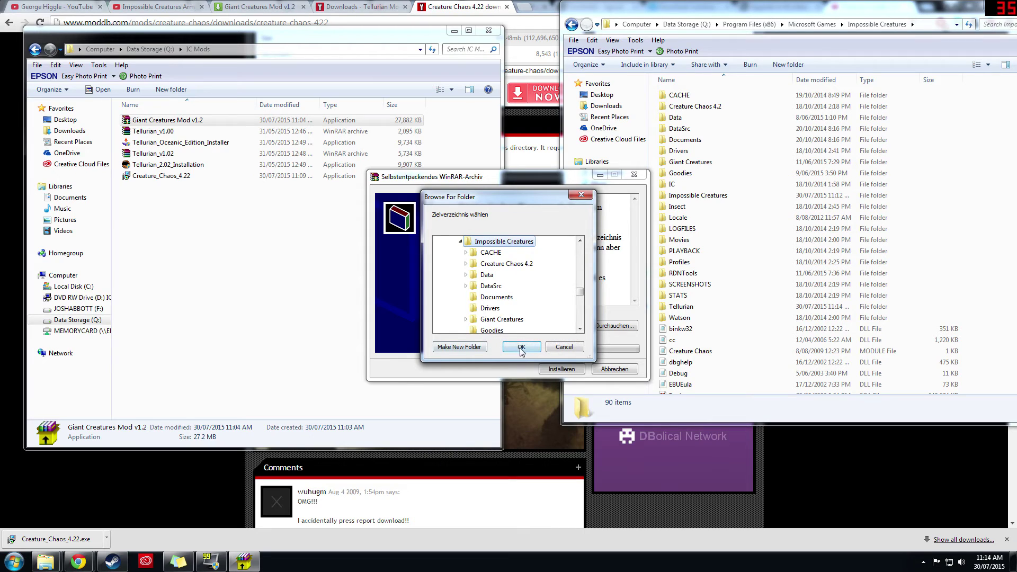
click(522, 347)
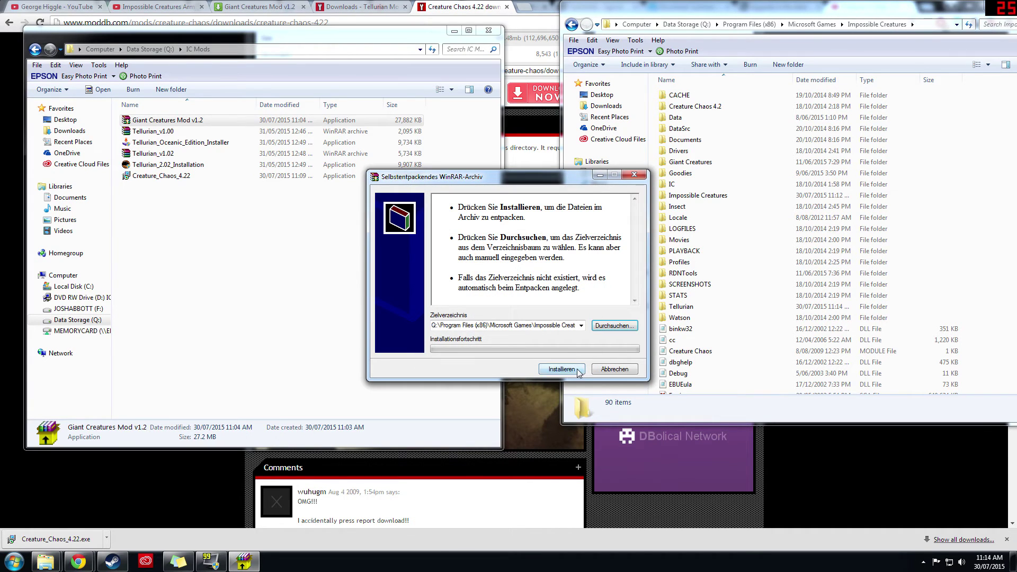
Extract the Giant Creatures mod into the target directory, replacing all existing files
click(577, 372)
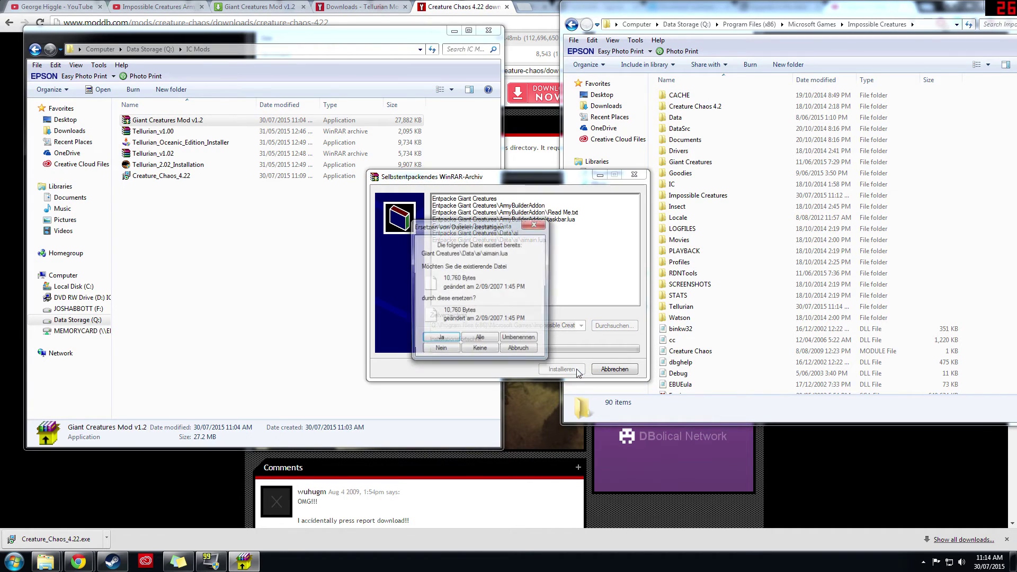
click(446, 339)
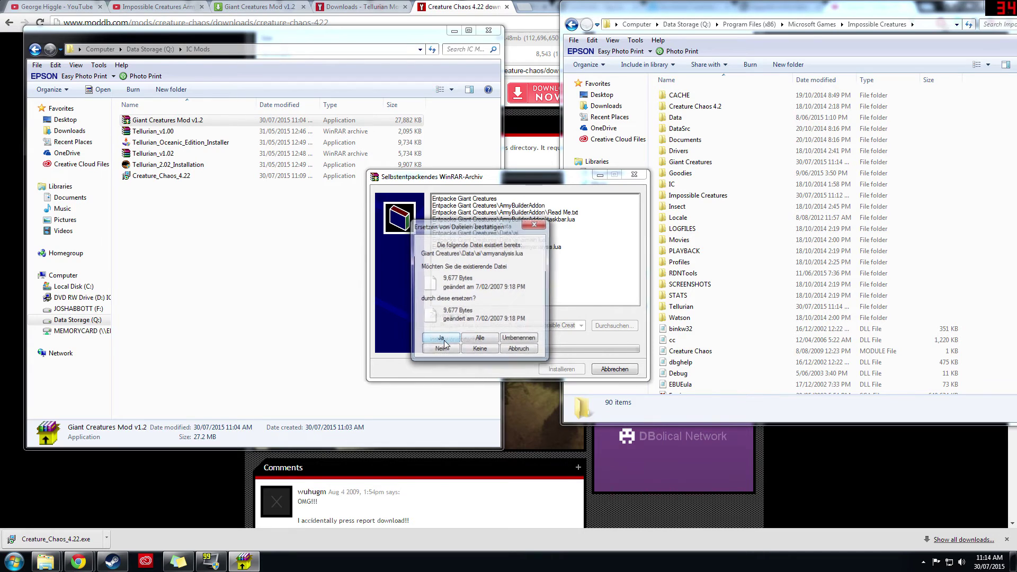
click(481, 339)
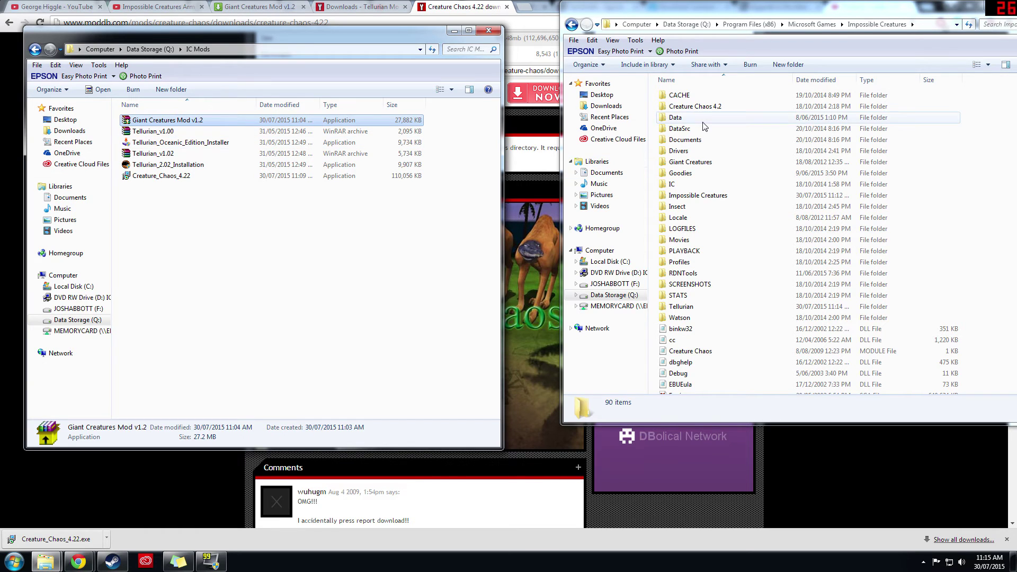
Launch the game from the IC application in the Impossible Creatures folder
click(705, 264)
scroll(709, 277, down, 9)
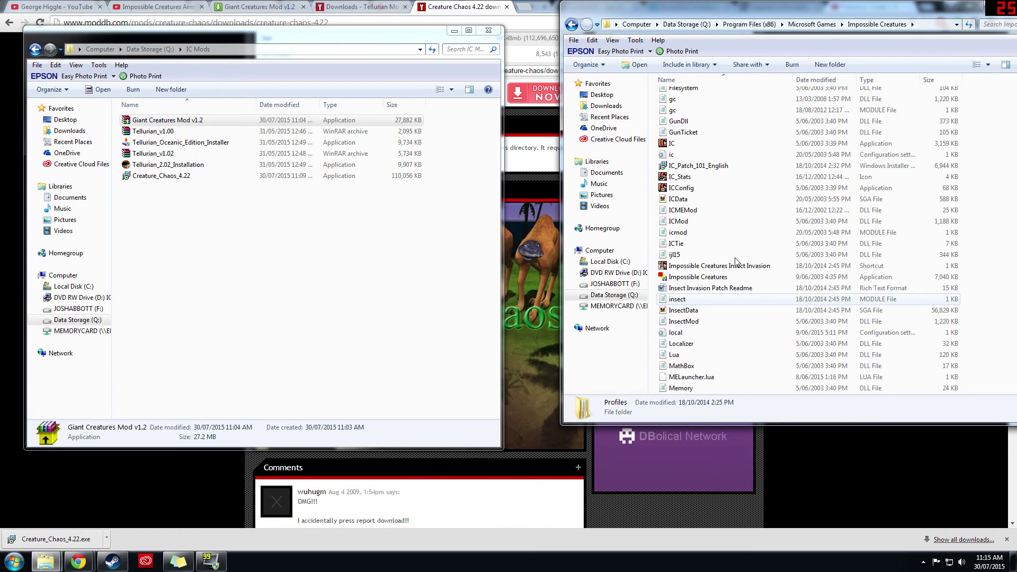
click(699, 144)
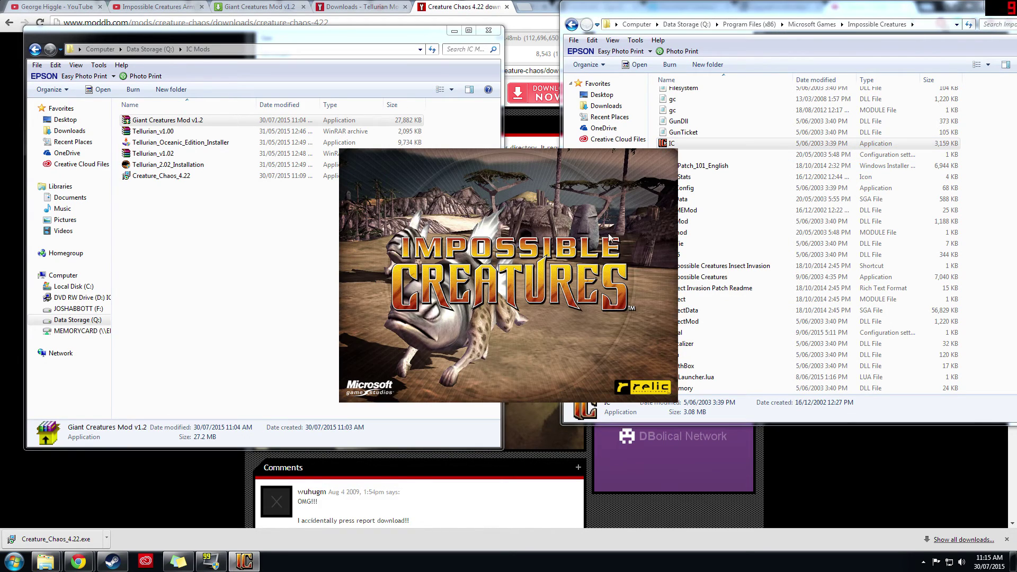
mouse_move(244, 568)
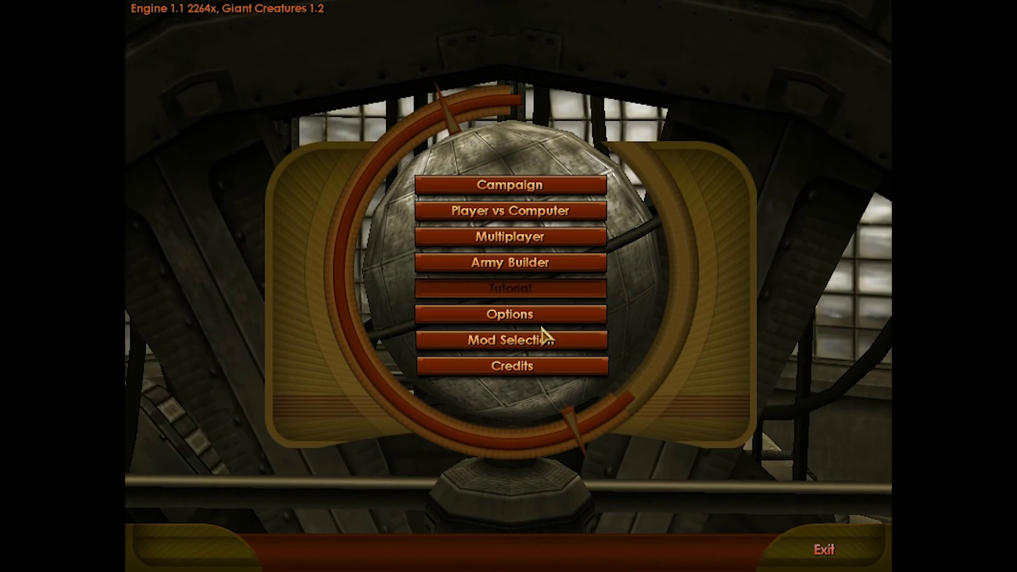
Reduce the SFX channels to near the low end in the game's audio options and return to the main menu
click(545, 312)
click(561, 99)
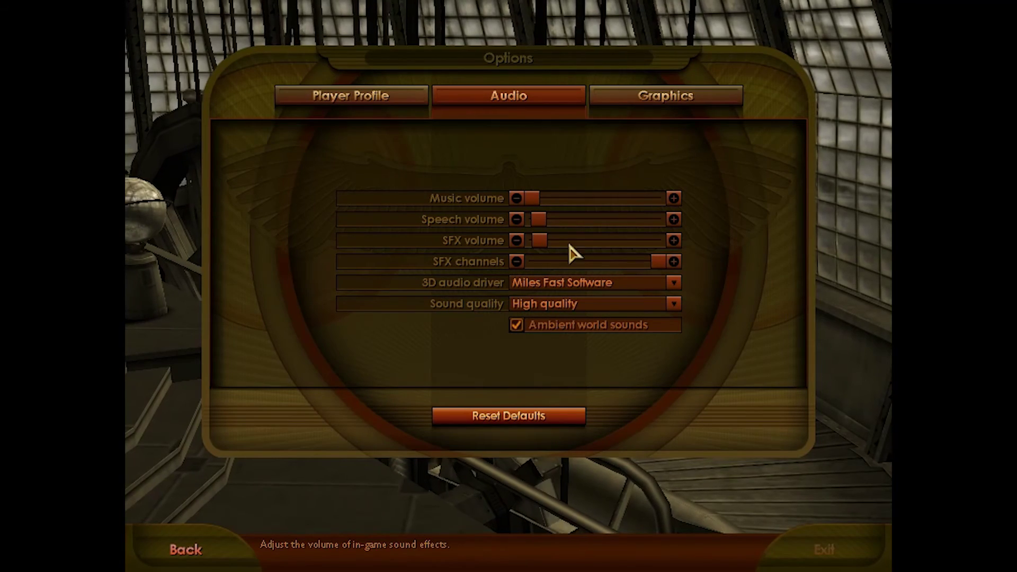
drag(661, 261, 553, 275)
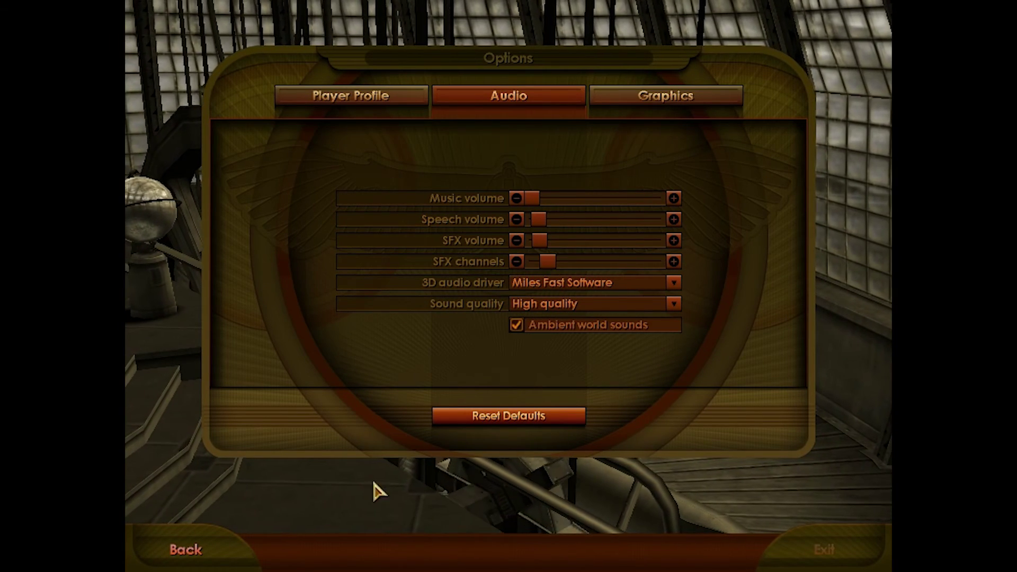
click(191, 551)
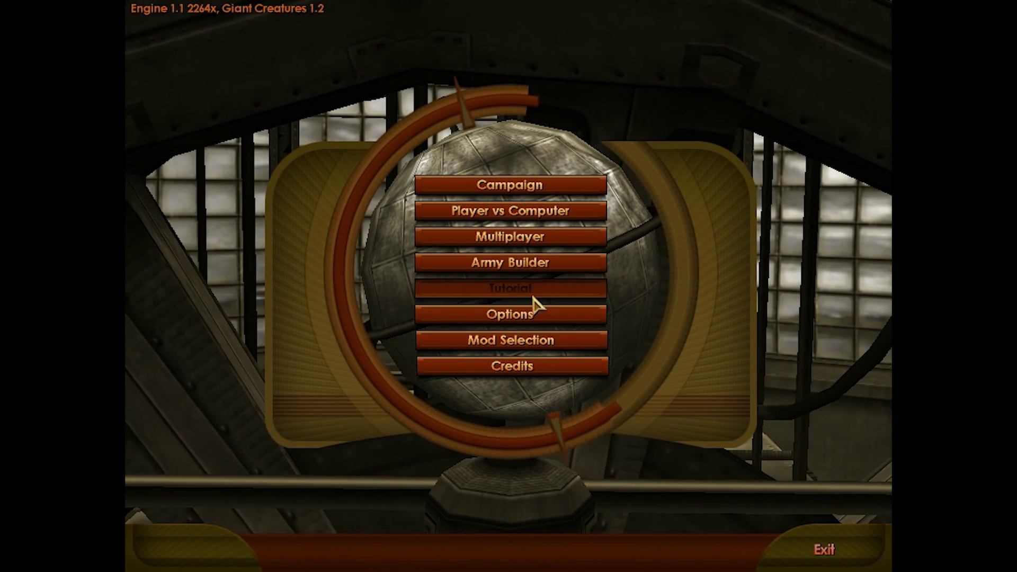
Open the game's Mod Selection screen to examine the available mods
click(544, 342)
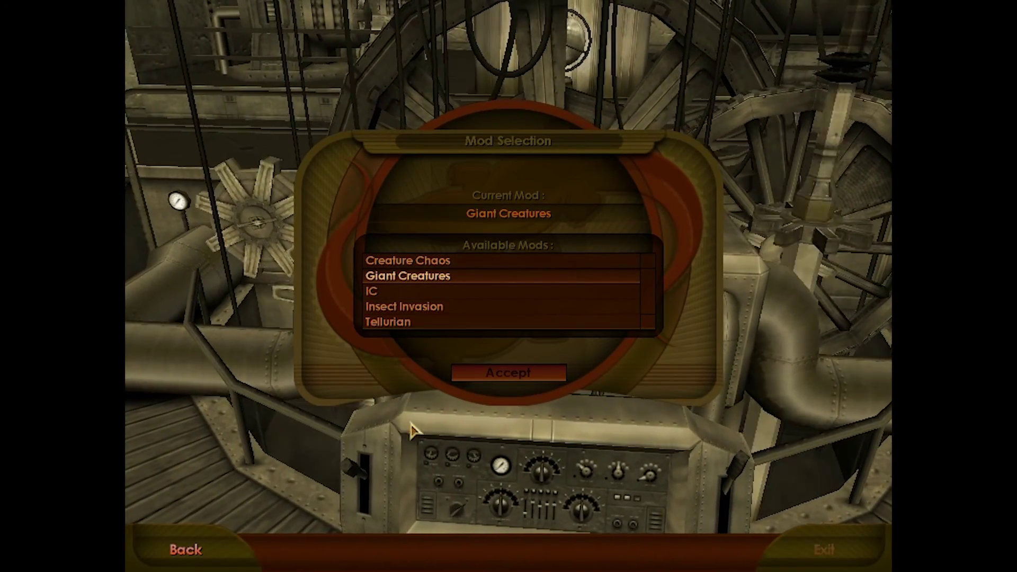
Leave the mod selection and open the creature Combiner through the Army Builder
key(Escape)
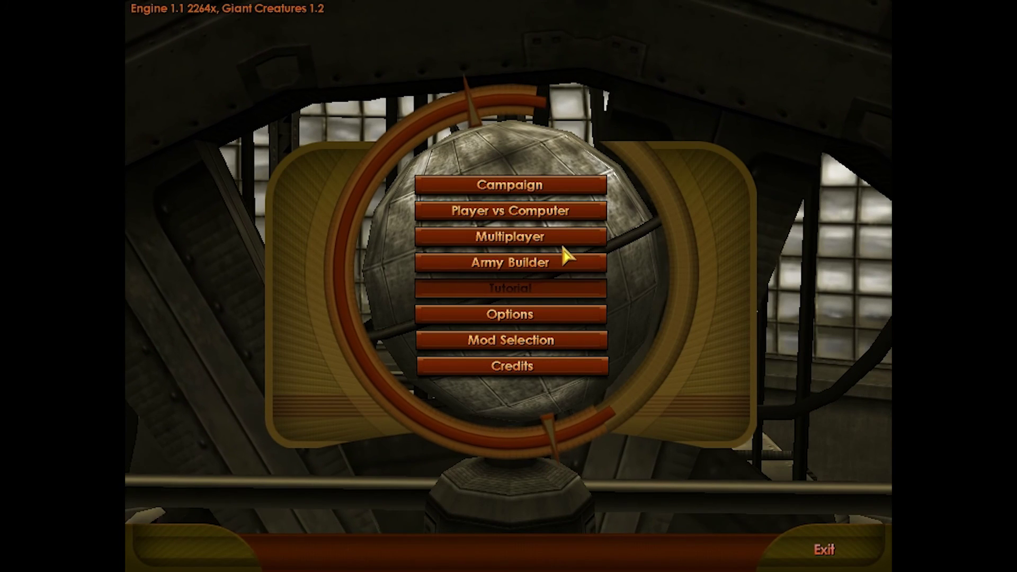
click(557, 260)
click(300, 98)
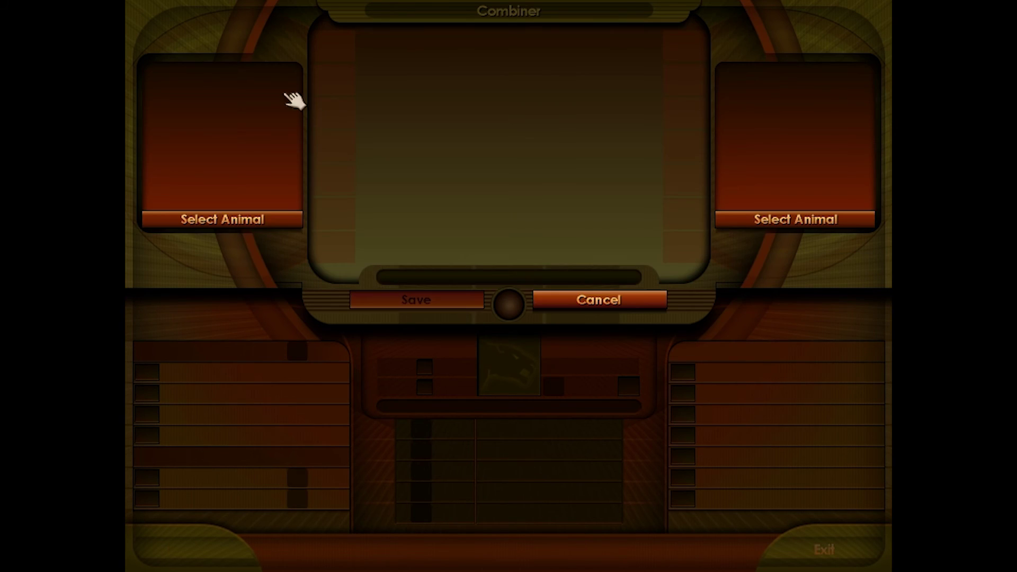
Choose the Alien as the first animal for the new combined creature
click(317, 136)
scroll(298, 223, down, 5)
scroll(296, 218, up, 4)
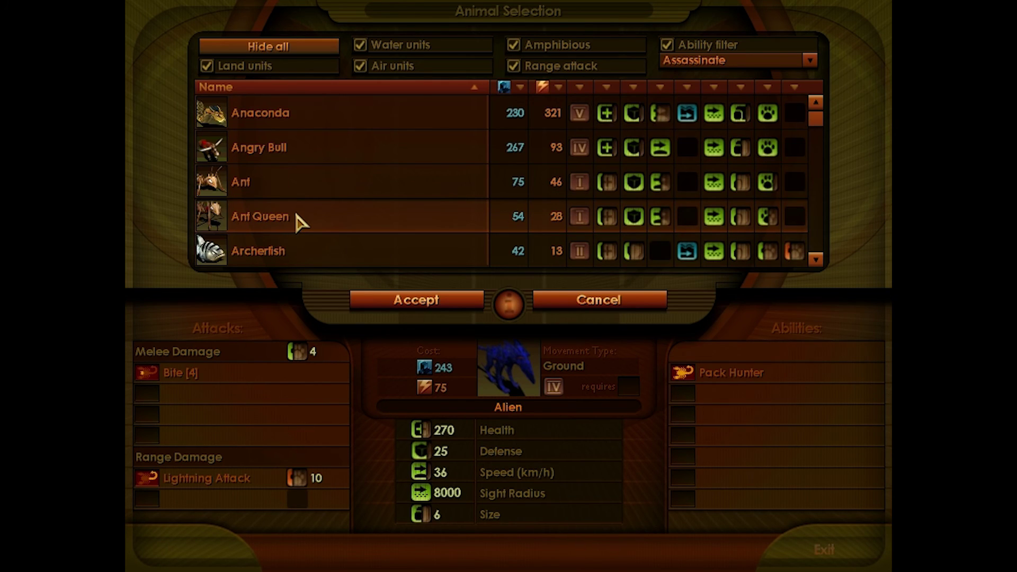
scroll(281, 214, down, 4)
scroll(334, 164, up, 5)
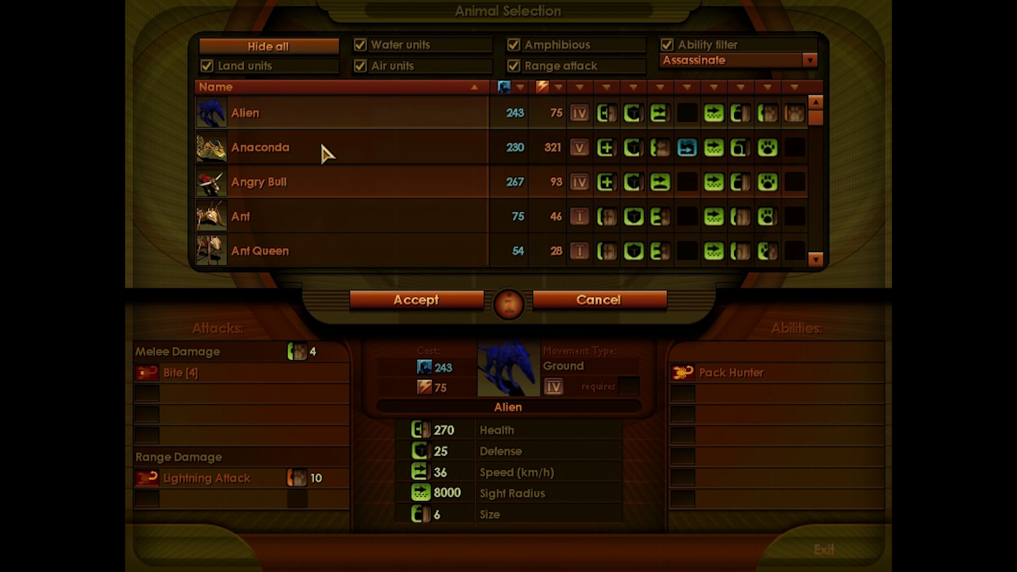
double_click(345, 110)
Choose Kong as the second animal to combine with the Alien
click(811, 231)
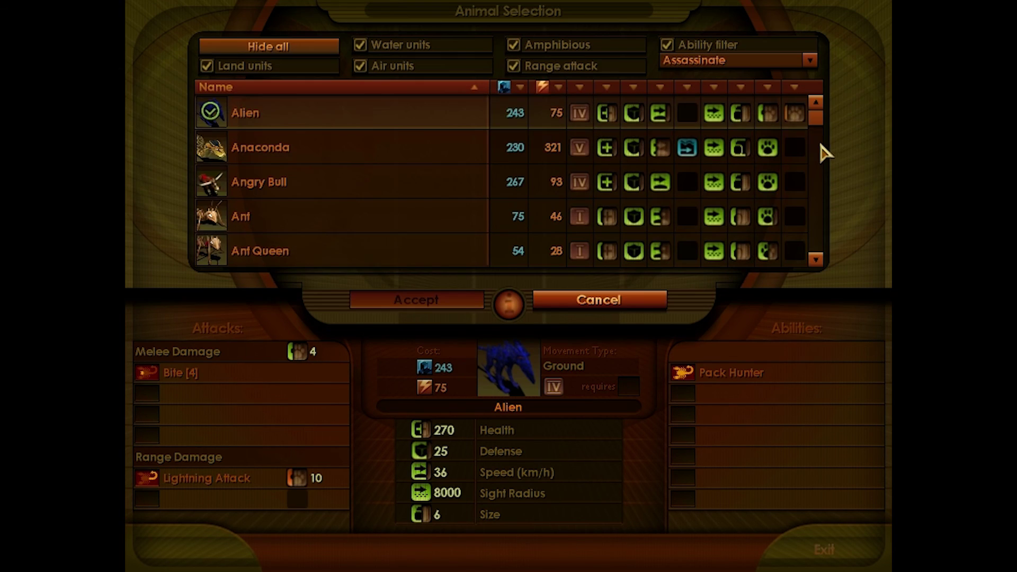
drag(821, 152, 817, 183)
scroll(254, 215, down, 3)
scroll(262, 212, down, 5)
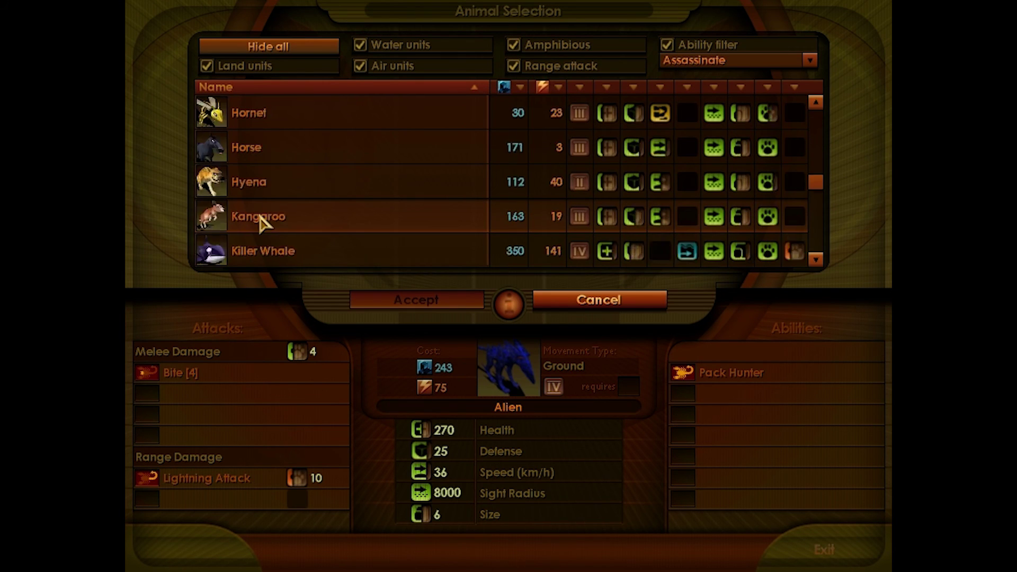
click(295, 186)
click(452, 298)
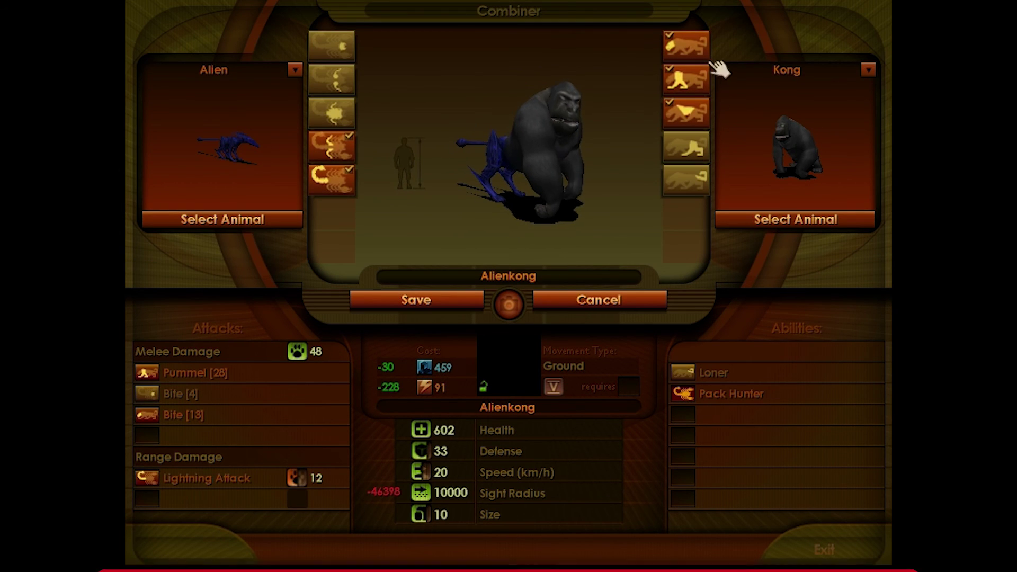
Swap the combined creature's head and torso from Kong's to the Alien's
click(692, 47)
click(694, 148)
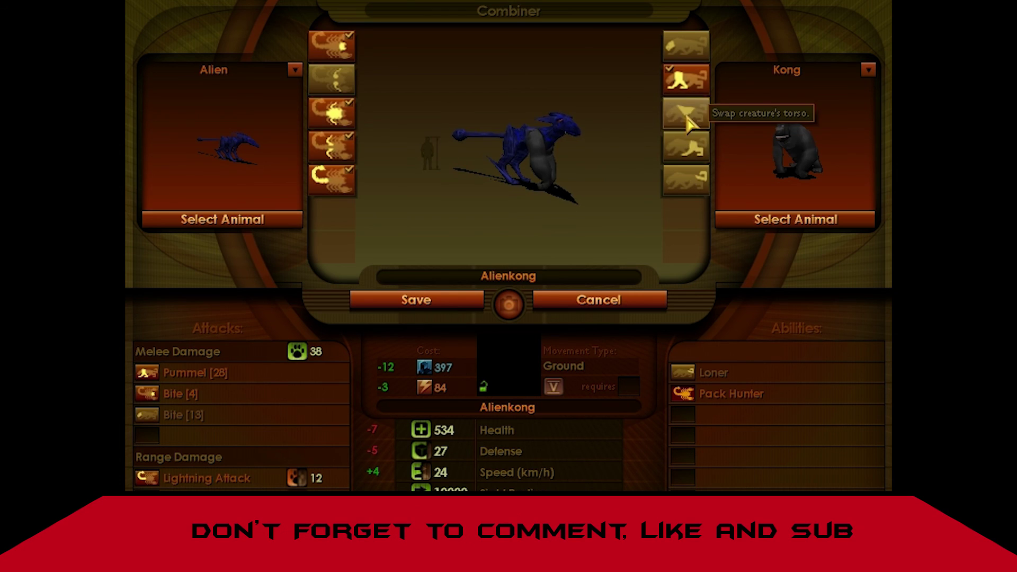